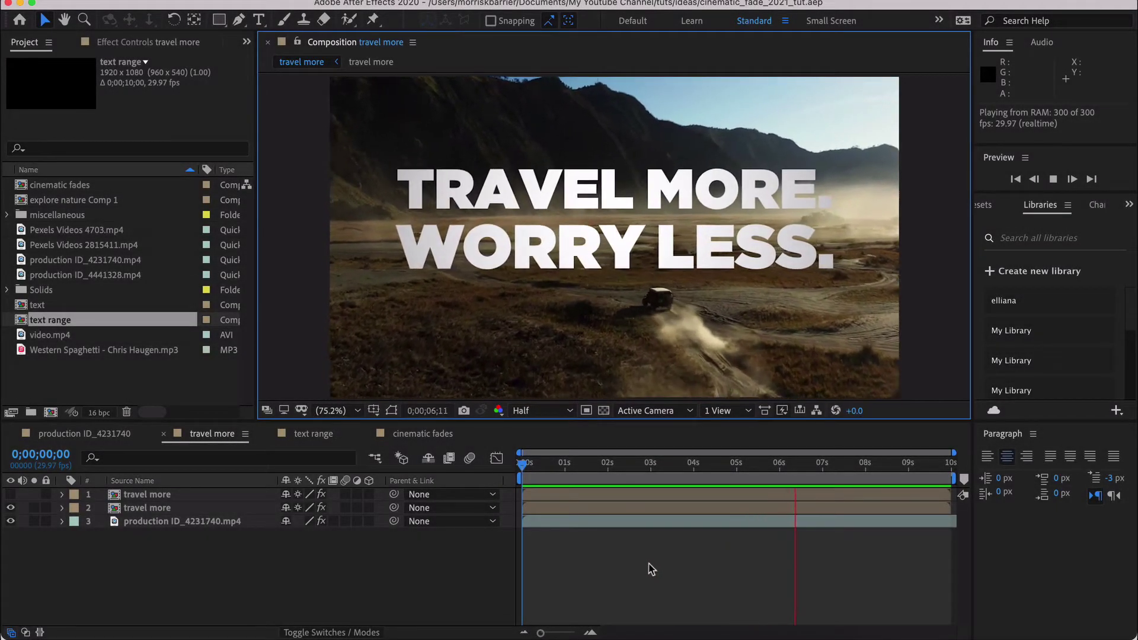
- Preview the first three seconds of the Pexels off-road drone clip, then start a new composition
{"action": "left_click", "coordinate": [638, 627]}
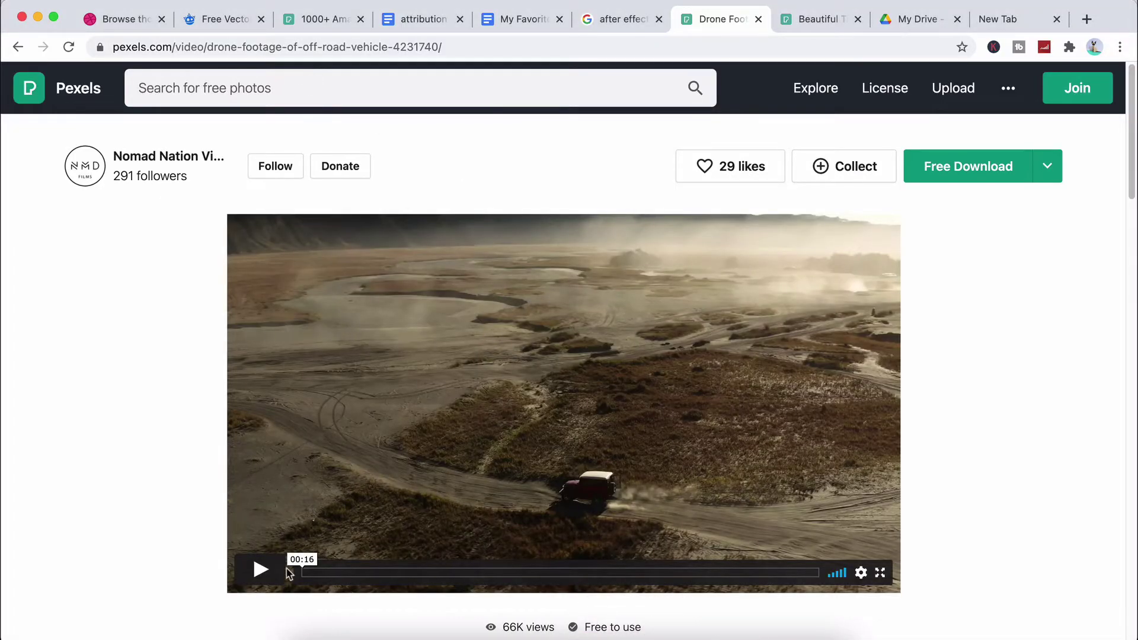
{"action": "left_click", "coordinate": [261, 570]}
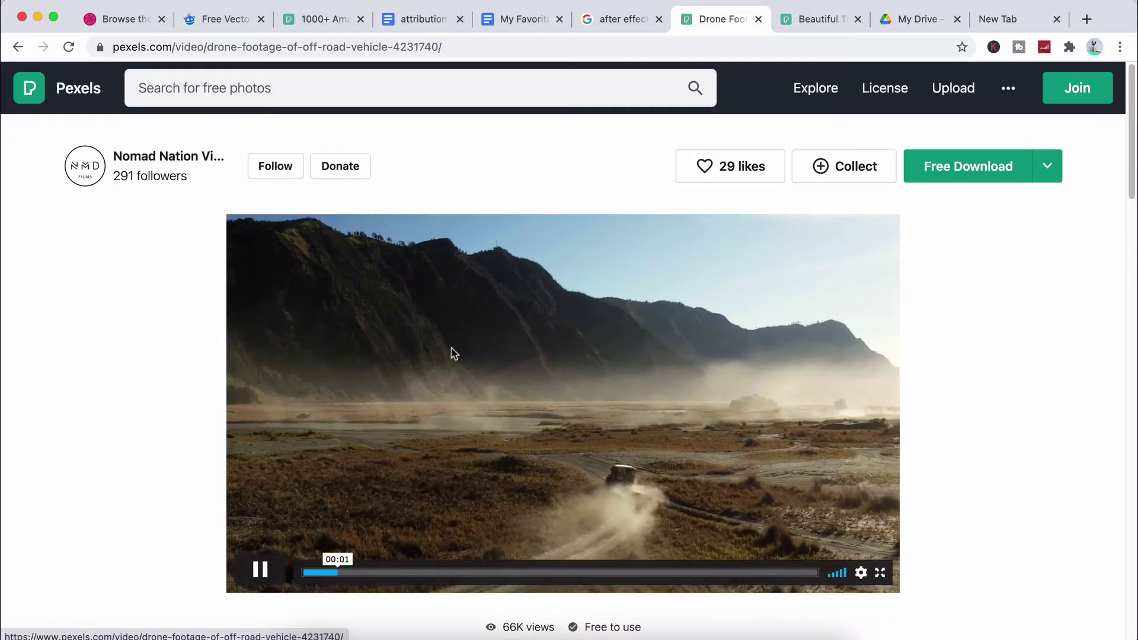
{"action": "left_click", "coordinate": [265, 584]}
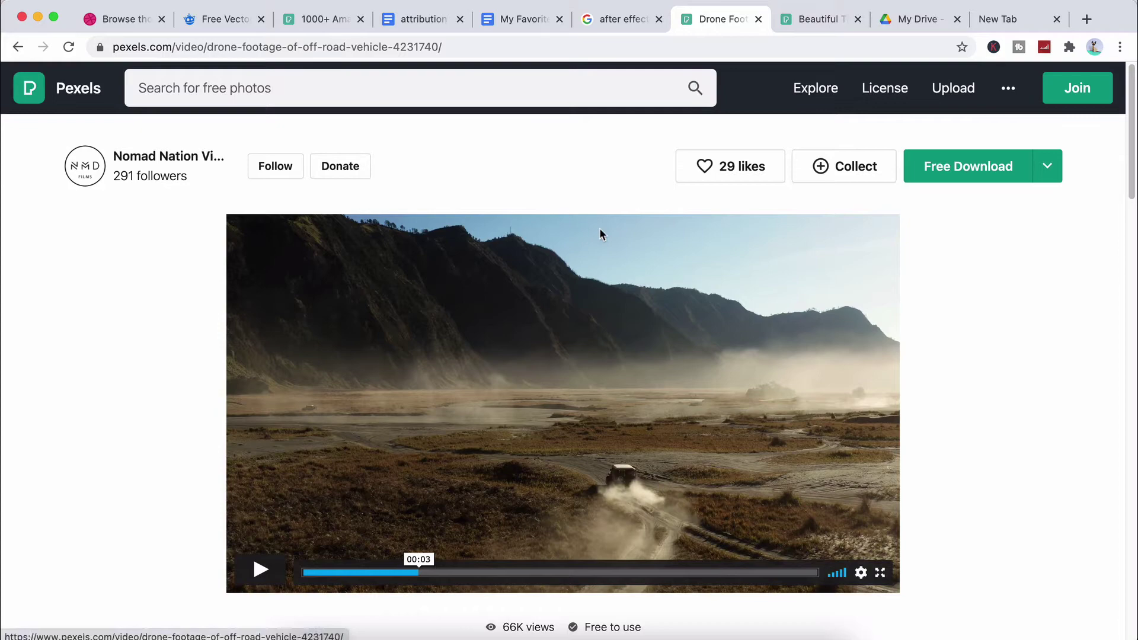
{"action": "scroll", "coordinate": [599, 228], "scroll_direction": "down", "scroll_amount": 3}
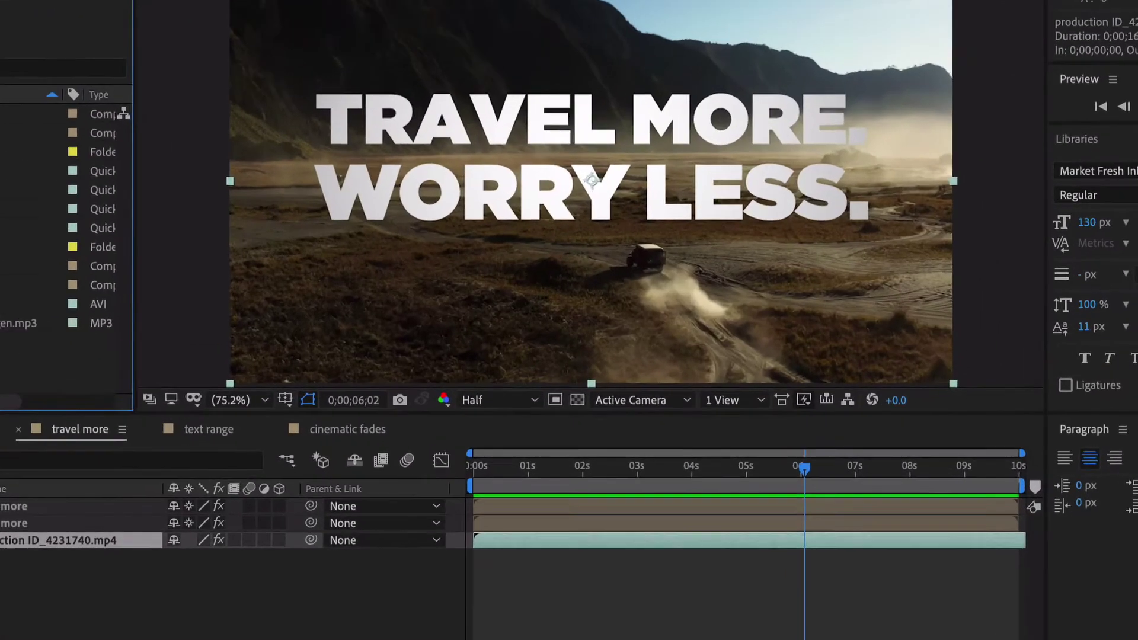
{"action": "key", "text": "ctrl+n"}
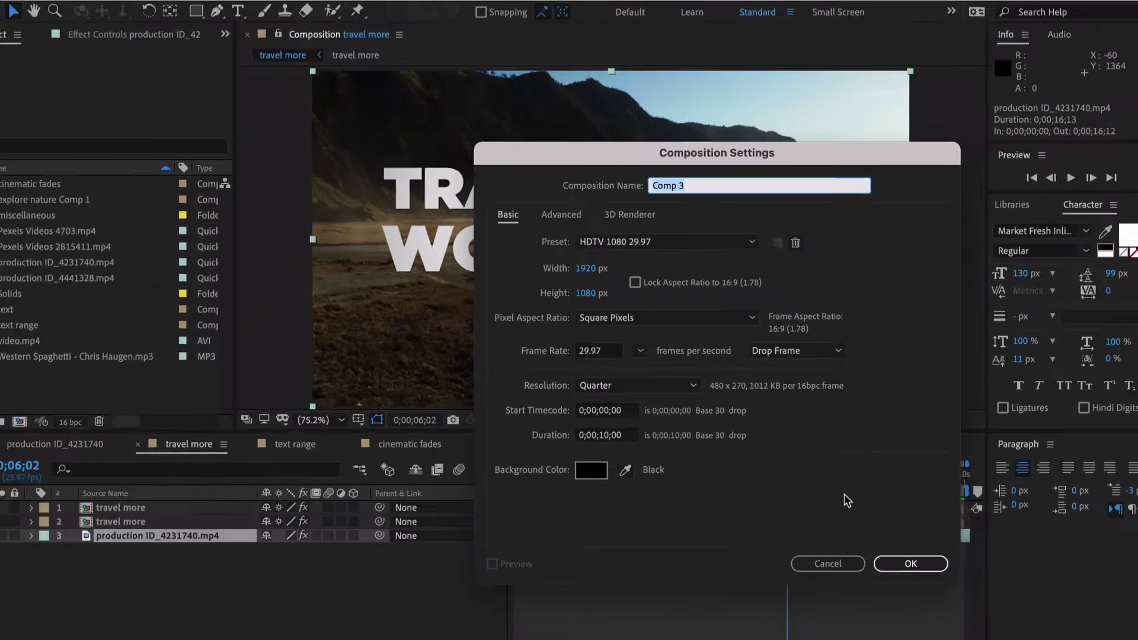
- Create the 'travel text' comp, add the drone clip fitted to the frame width, and show its Scale
{"action": "type", "text": "travel text"}
{"action": "left_click", "coordinate": [958, 576]}
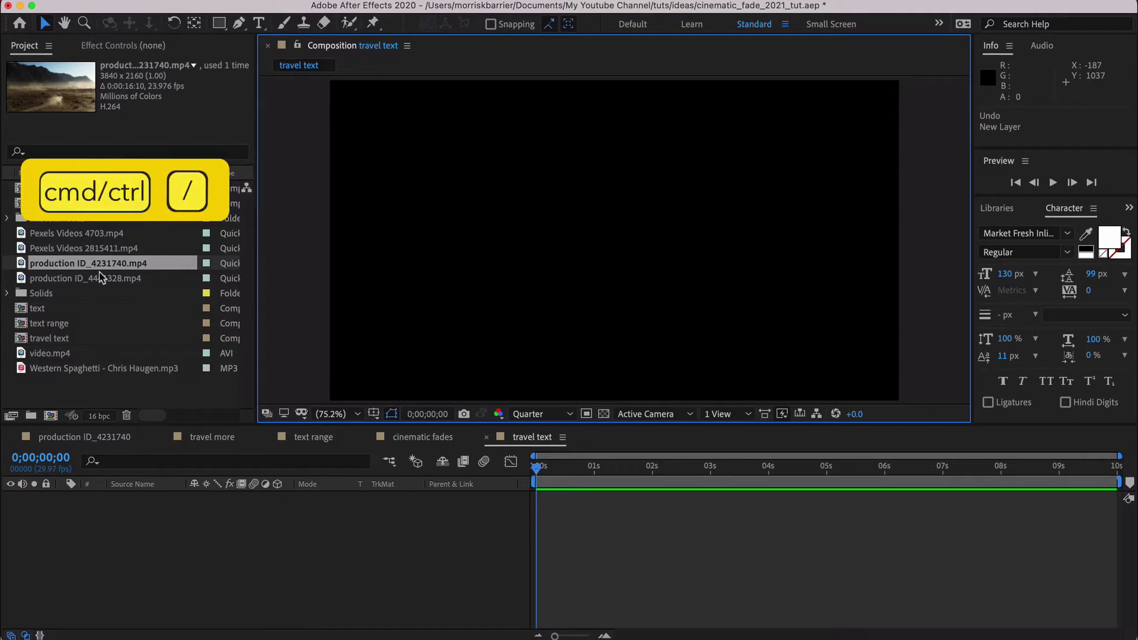
{"action": "key", "text": "super+slash"}
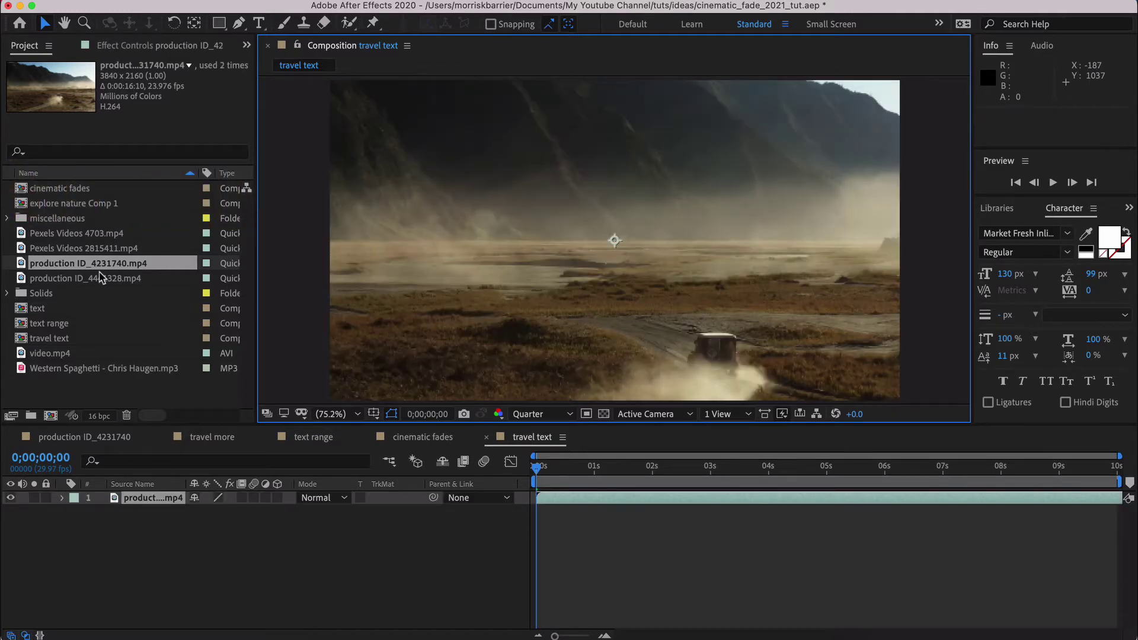
{"action": "key", "text": "super+alt+shift+h"}
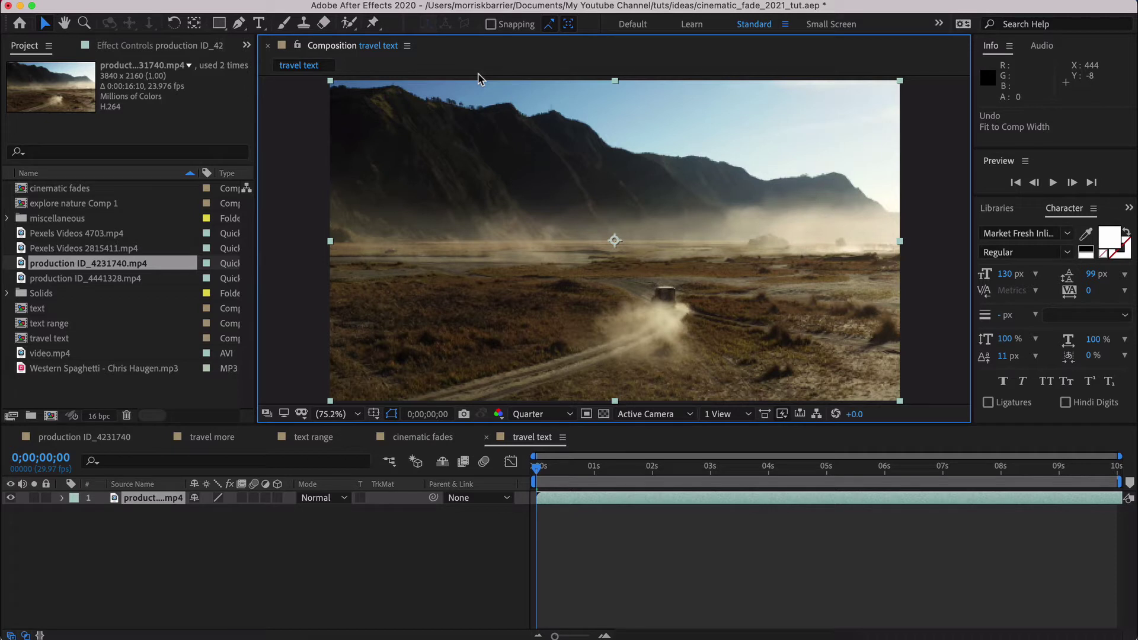
{"action": "key", "text": "s"}
{"action": "key", "text": "s"}
- Type the two-line title 'TRAVEL MORE.' / 'WORRY LESS.' and centre the layer in the comp
{"action": "key", "text": "super+t"}
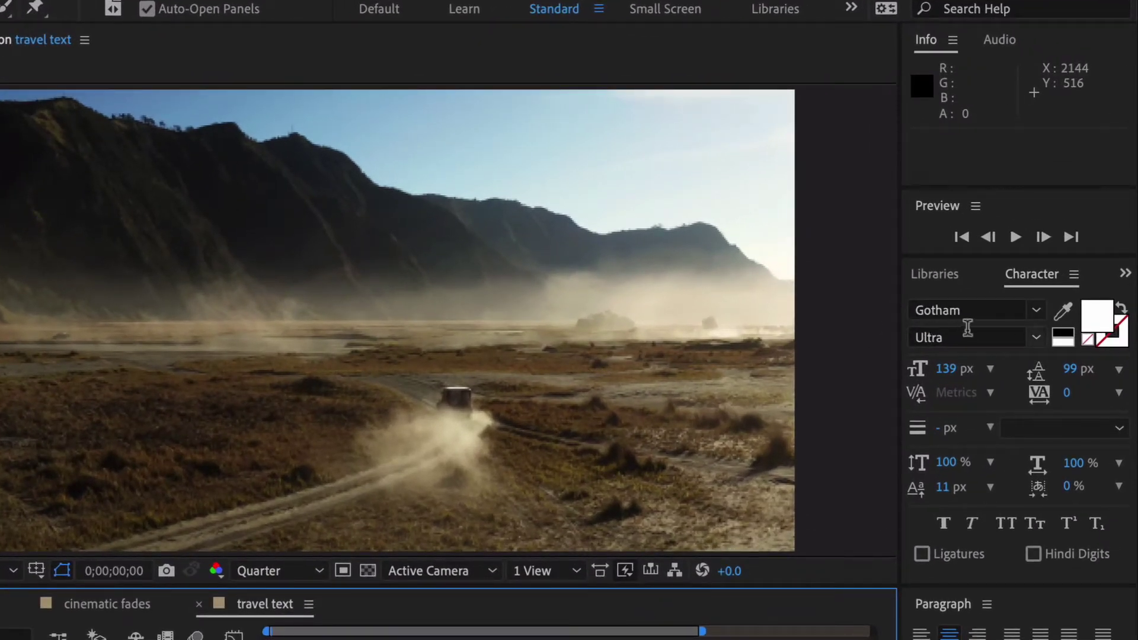
{"action": "left_click", "coordinate": [93, 332]}
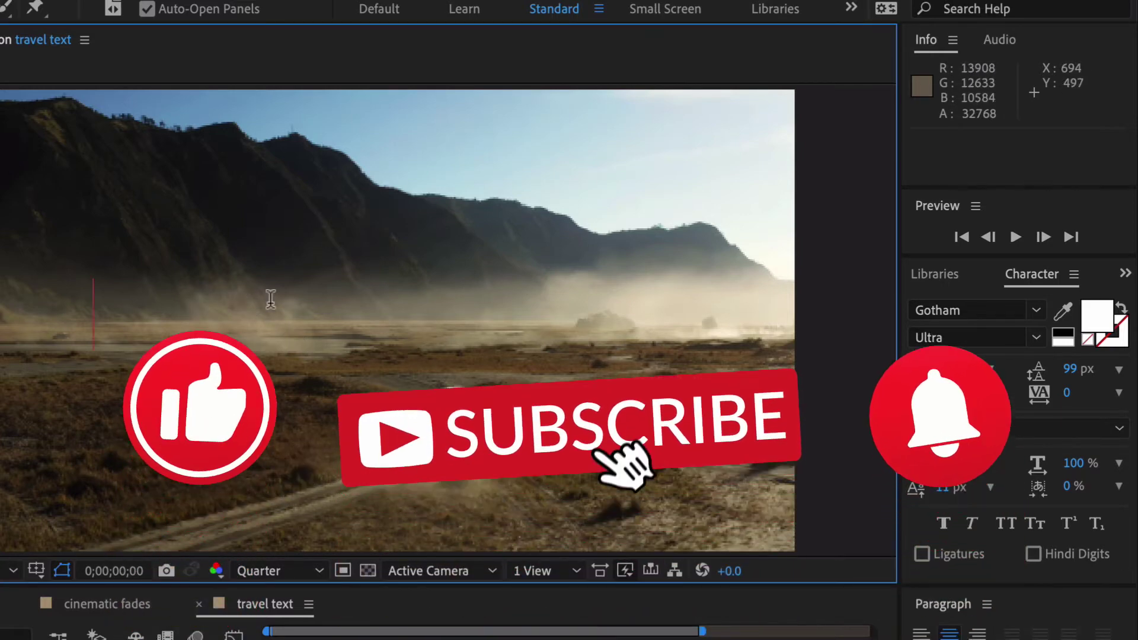
{"action": "type", "text": "TRAVEL M"}
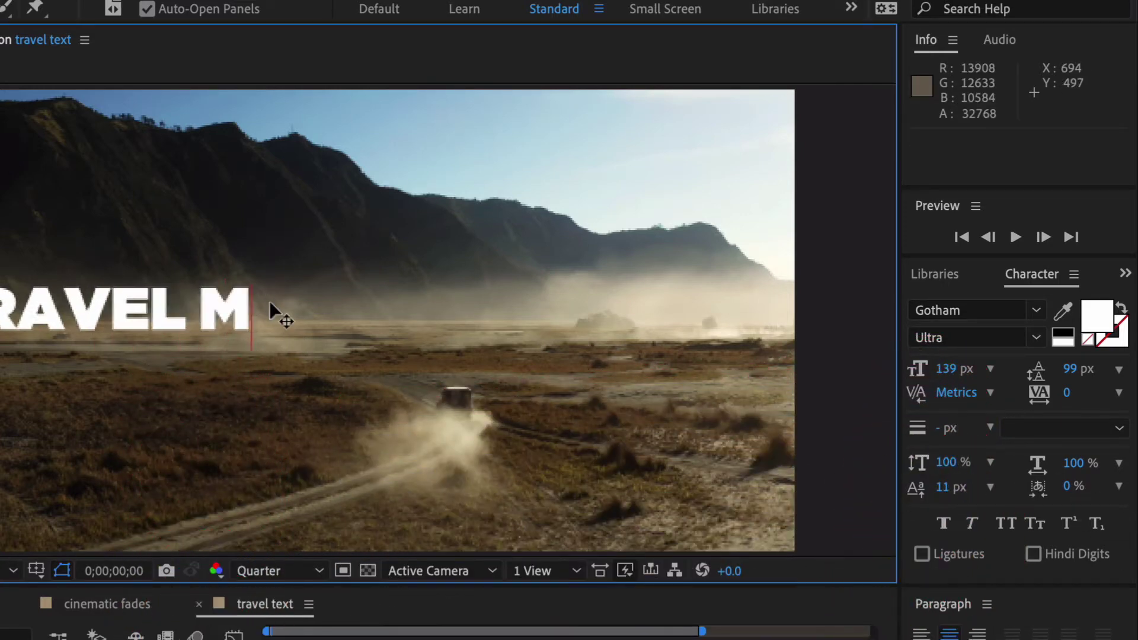
{"action": "type", "text": "ORE."}
{"action": "key", "text": "Return"}
{"action": "type", "text": "WORRY LESS."}
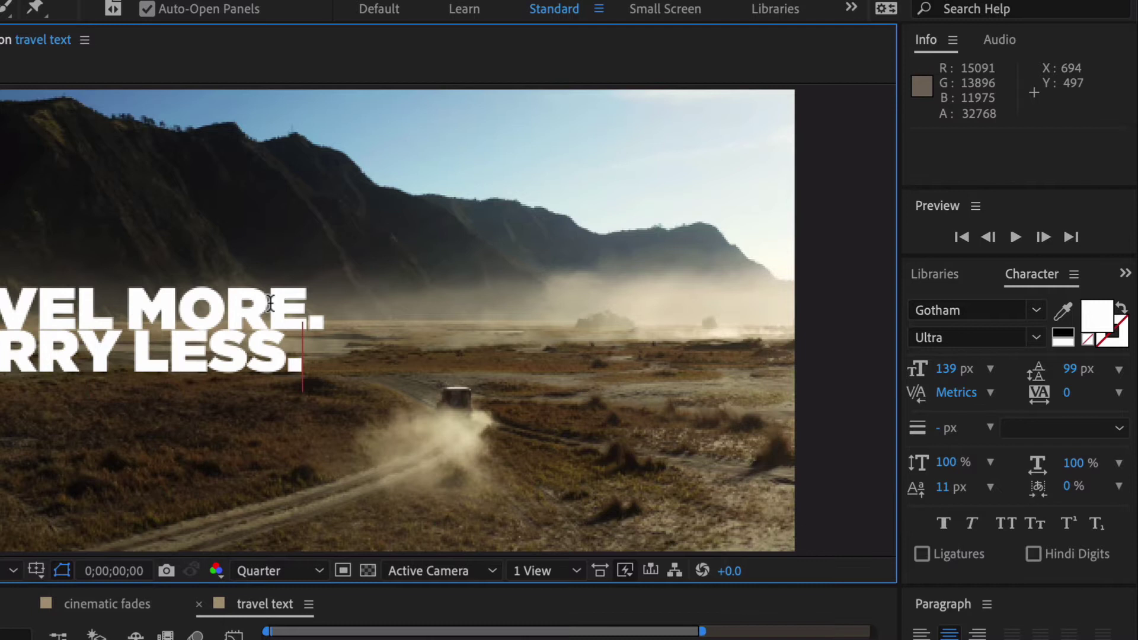
{"action": "key", "text": "Escape"}
{"action": "key", "text": "ctrl+Home"}
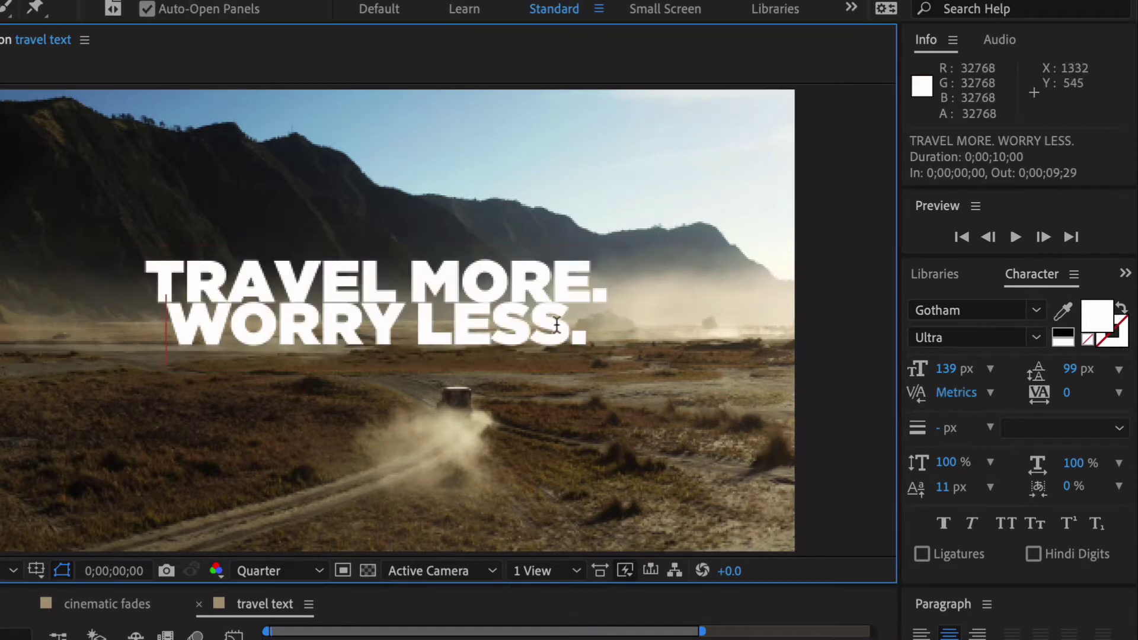
- Enlarge 'WORRY LESS.' to 153 px, set leading to 136 px, then scale and reposition the text
{"action": "key", "text": "shift+End"}
{"action": "left_click_drag", "start_coordinate": [946, 369], "coordinate": [966, 374]}
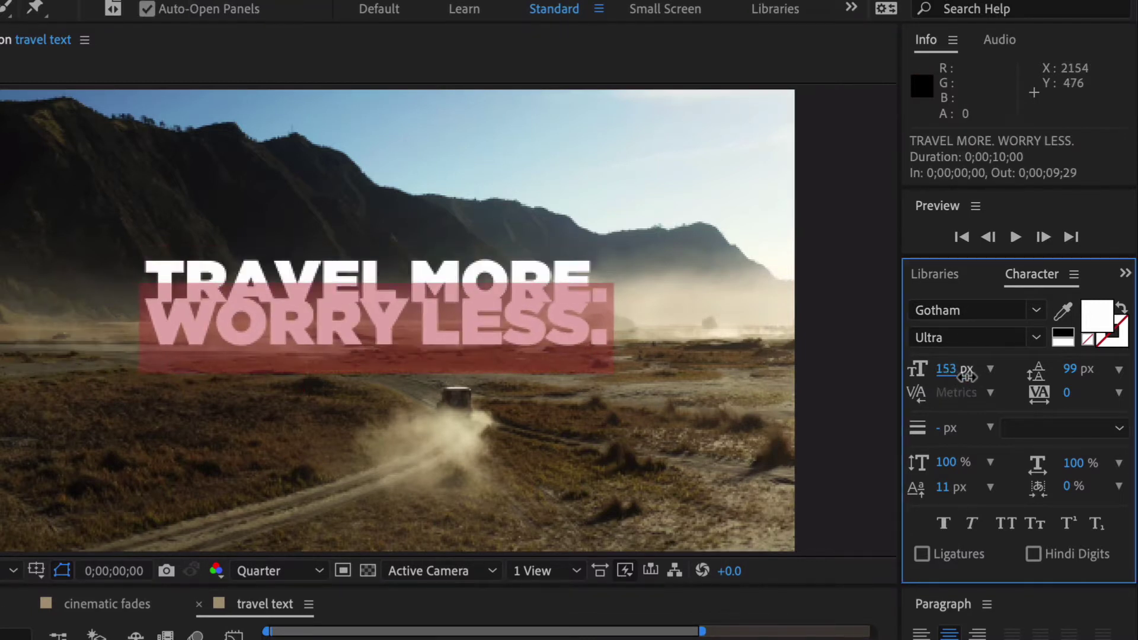
{"action": "key", "text": "Escape"}
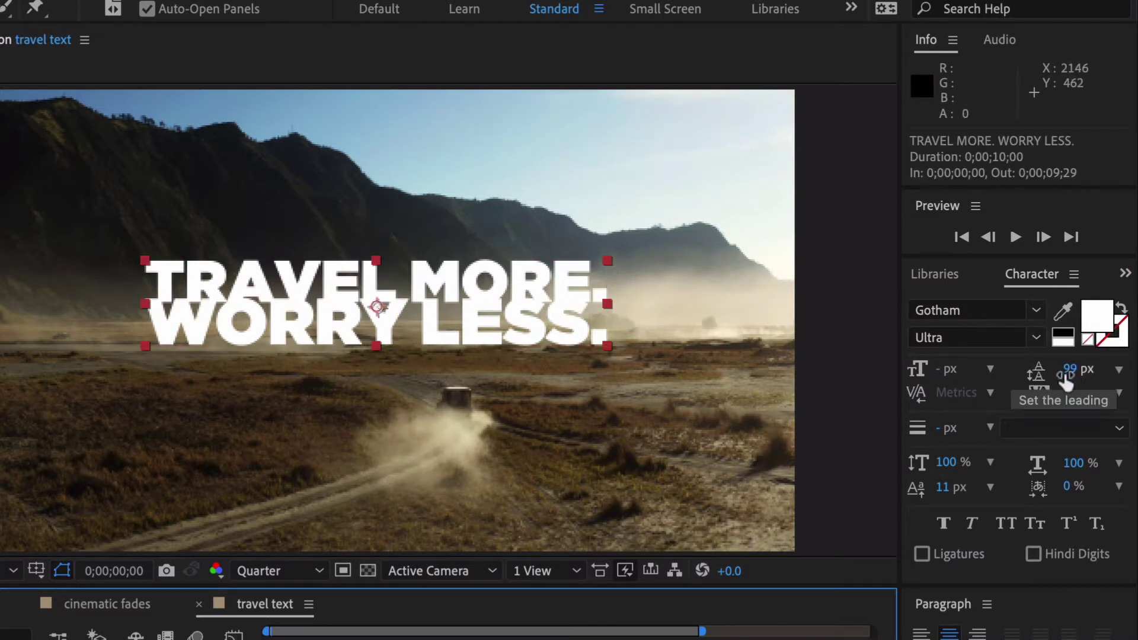
{"action": "left_click_drag", "start_coordinate": [1069, 370], "coordinate": [1122, 370]}
{"action": "key", "text": "v"}
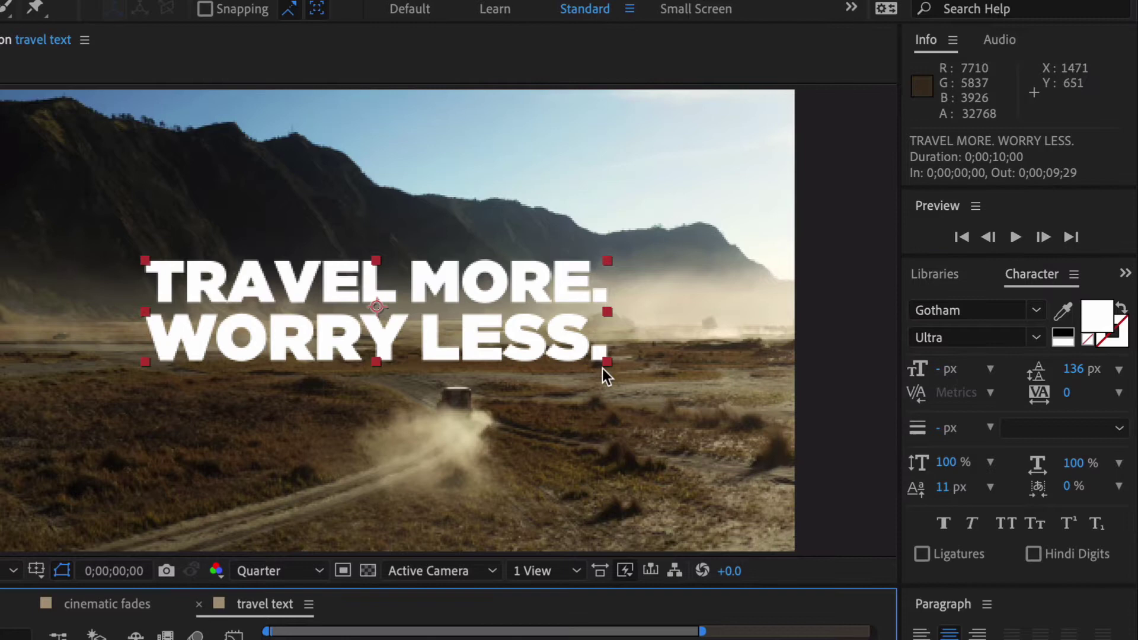
{"action": "left_click_drag", "start_coordinate": [606, 362], "coordinate": [638, 376]}
{"action": "left_click_drag", "start_coordinate": [533, 368], "coordinate": [526, 376]}
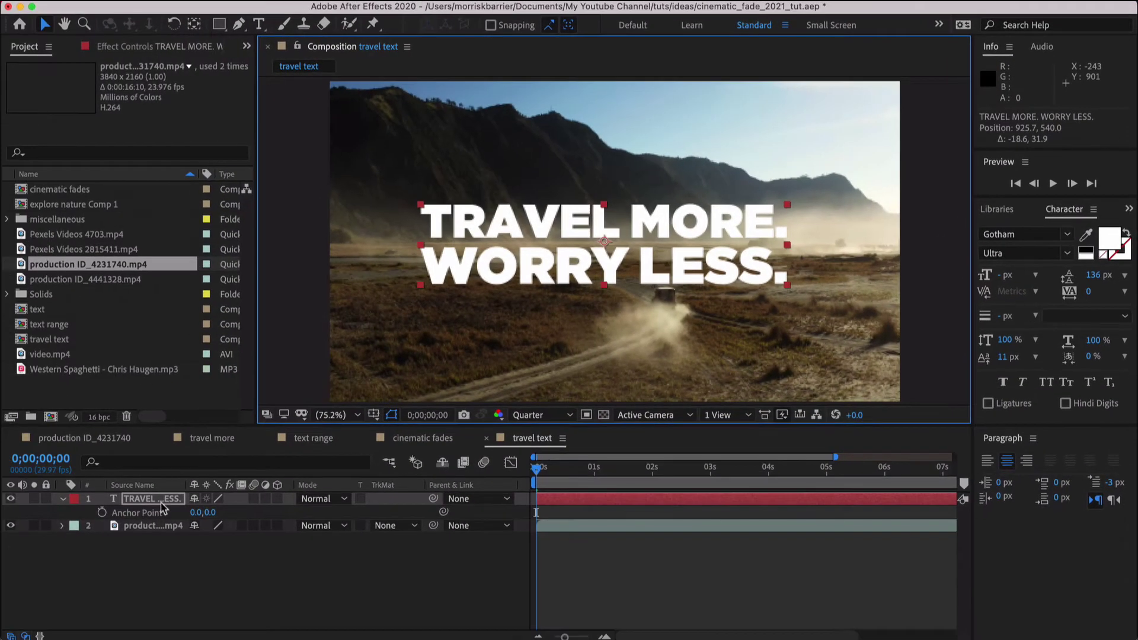
- Nudge the text layer slightly and pre-compose it into a comp named 'text'
{"action": "left_click", "coordinate": [160, 501]}
{"action": "left_click_drag", "start_coordinate": [682, 255], "coordinate": [685, 252]}
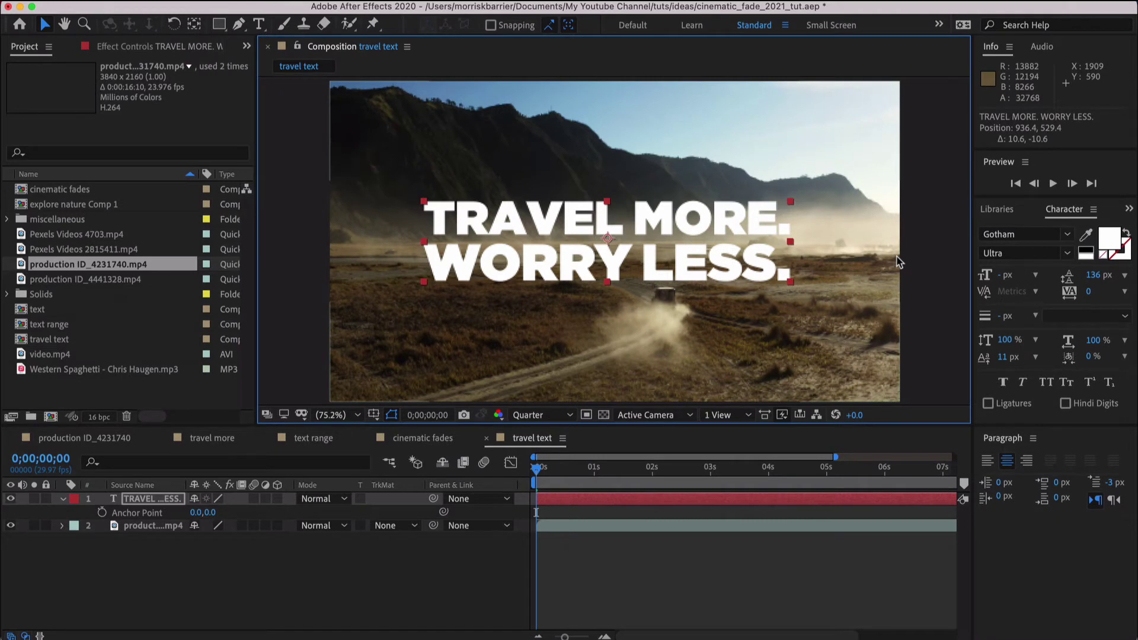
{"action": "key", "text": "super+shift+c"}
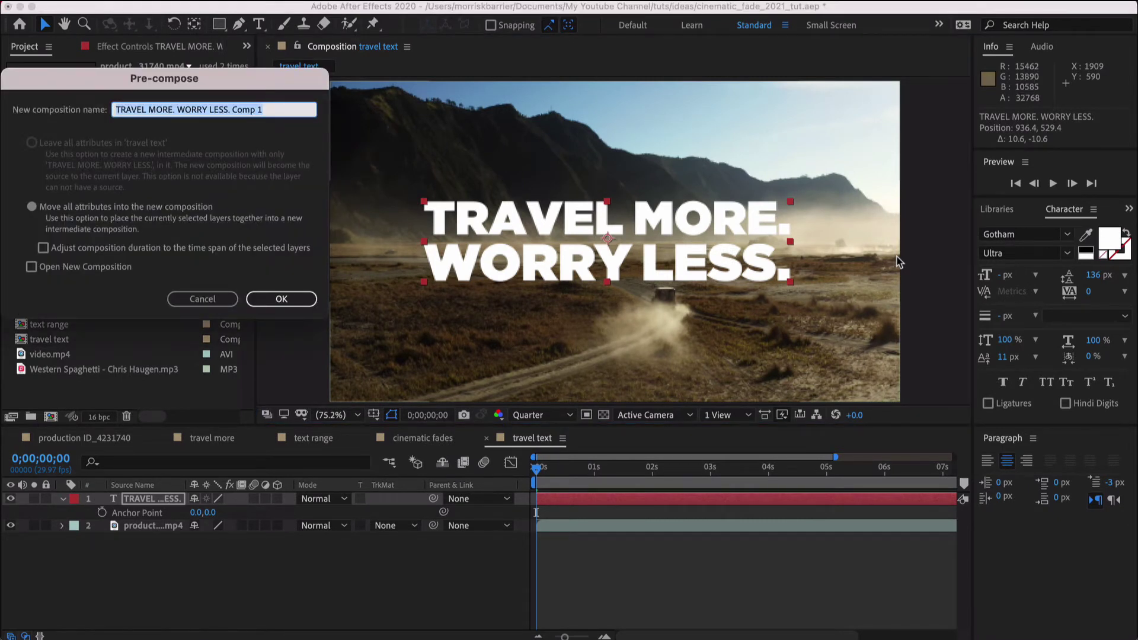
{"action": "type", "text": "t"}
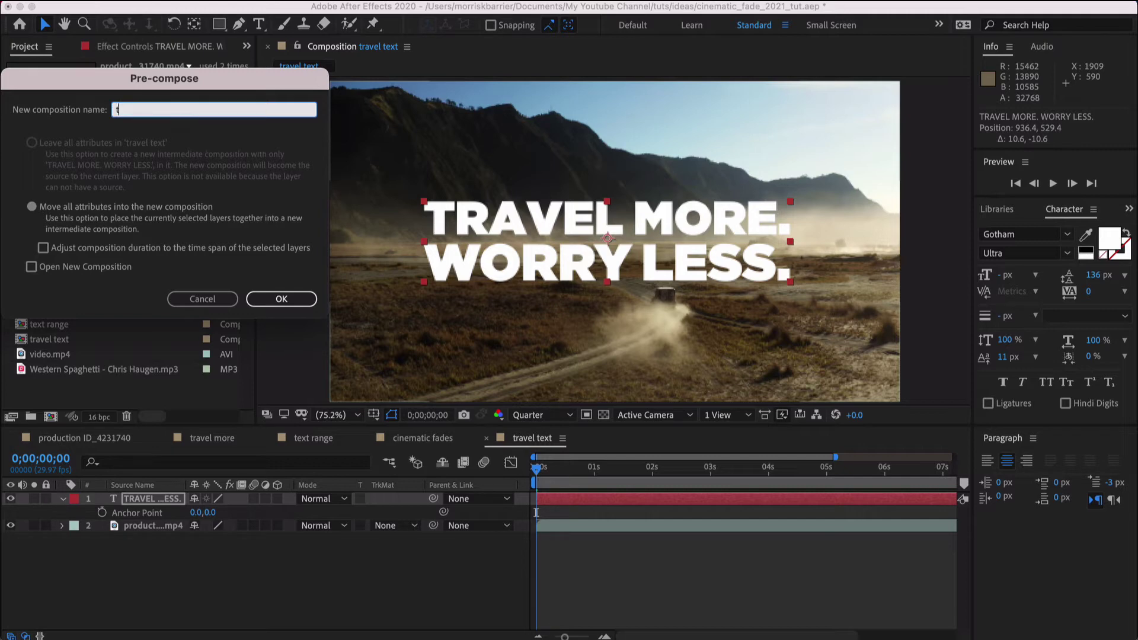
{"action": "type", "text": "ext"}
{"action": "key", "text": "Return"}
- Enable Collapse Transformations on the 'text' pre-comp and bring its Scale from 200% down to 120%
{"action": "key", "text": "s"}
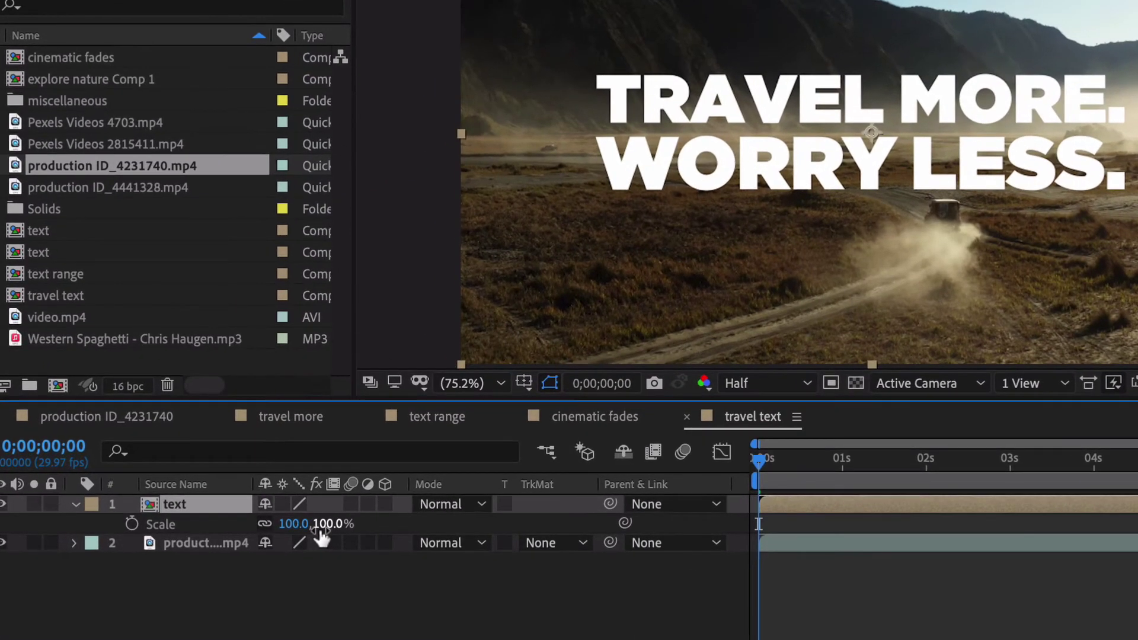
{"action": "left_click_drag", "start_coordinate": [328, 524], "coordinate": [470, 546]}
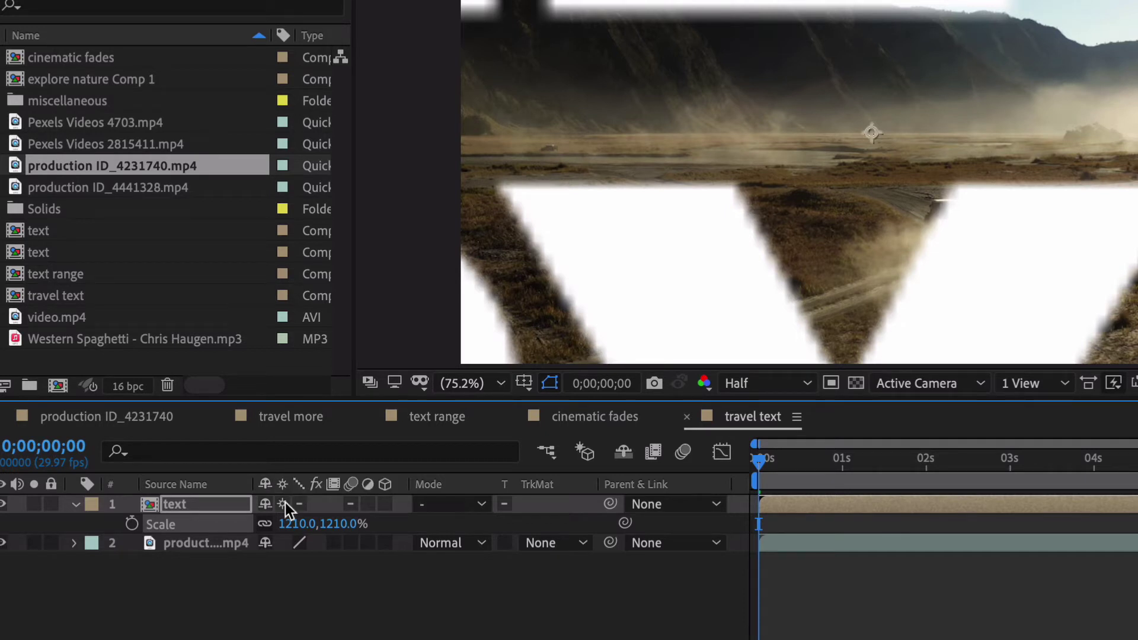
{"action": "left_click", "coordinate": [284, 504]}
{"action": "left_click_drag", "start_coordinate": [316, 523], "coordinate": [312, 530]}
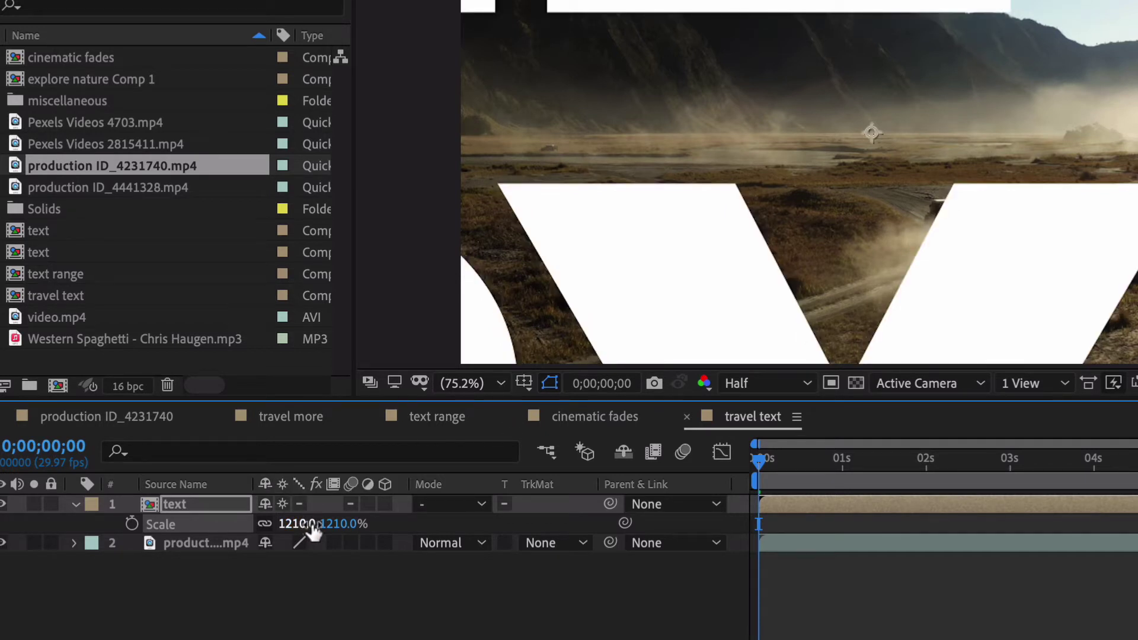
{"action": "left_click", "coordinate": [342, 526]}
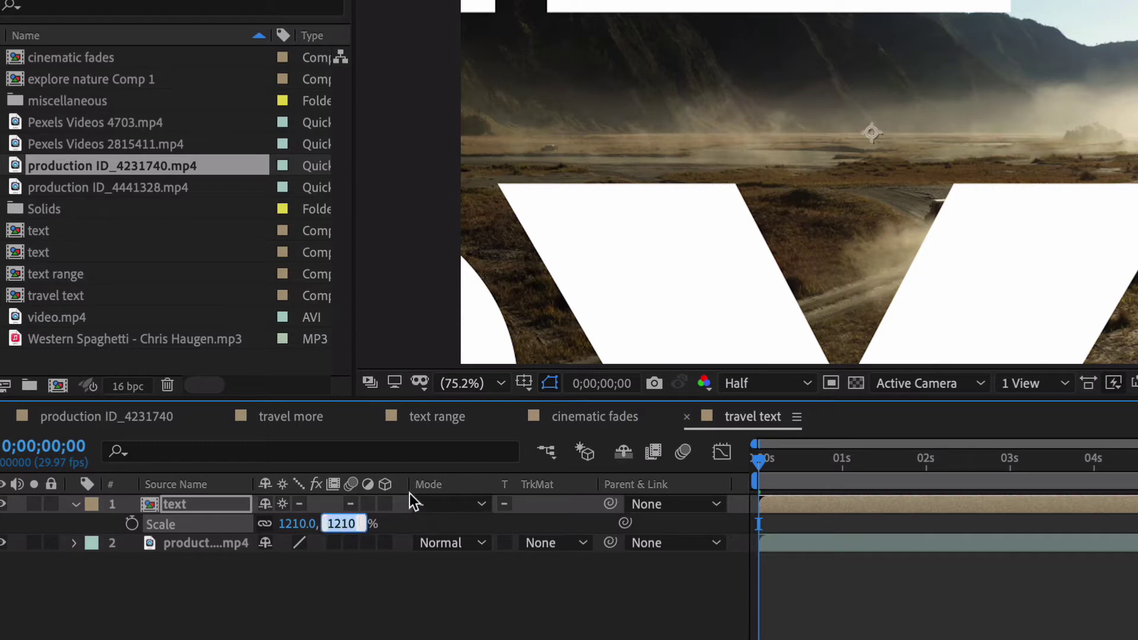
{"action": "type", "text": "200"}
{"action": "key", "text": "Return"}
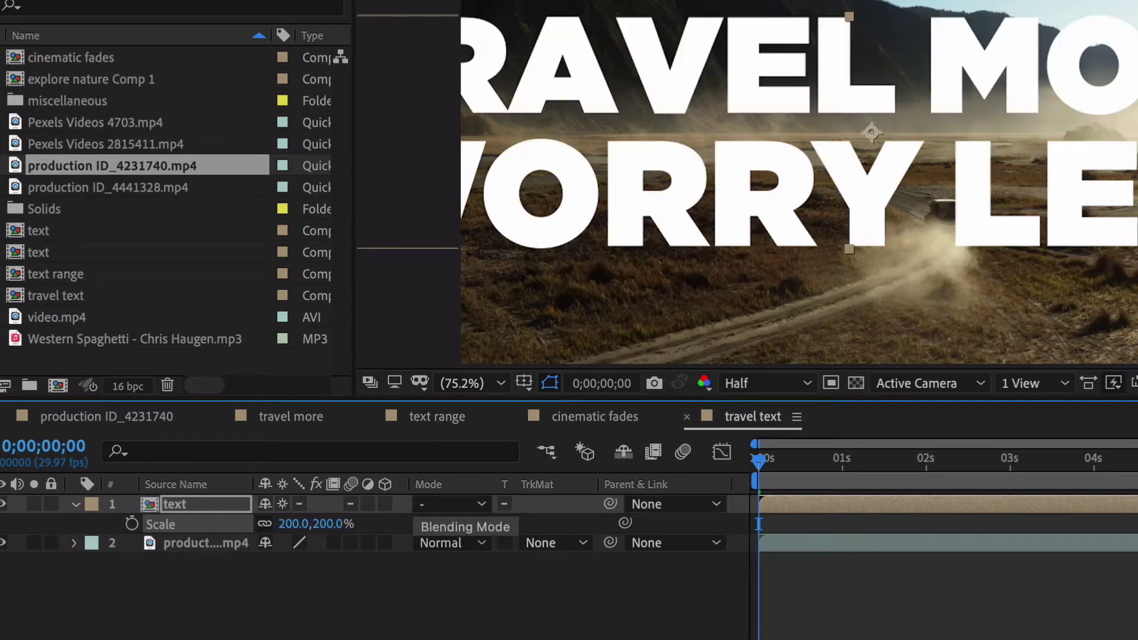
{"action": "left_click_drag", "start_coordinate": [322, 526], "coordinate": [436, 523]}
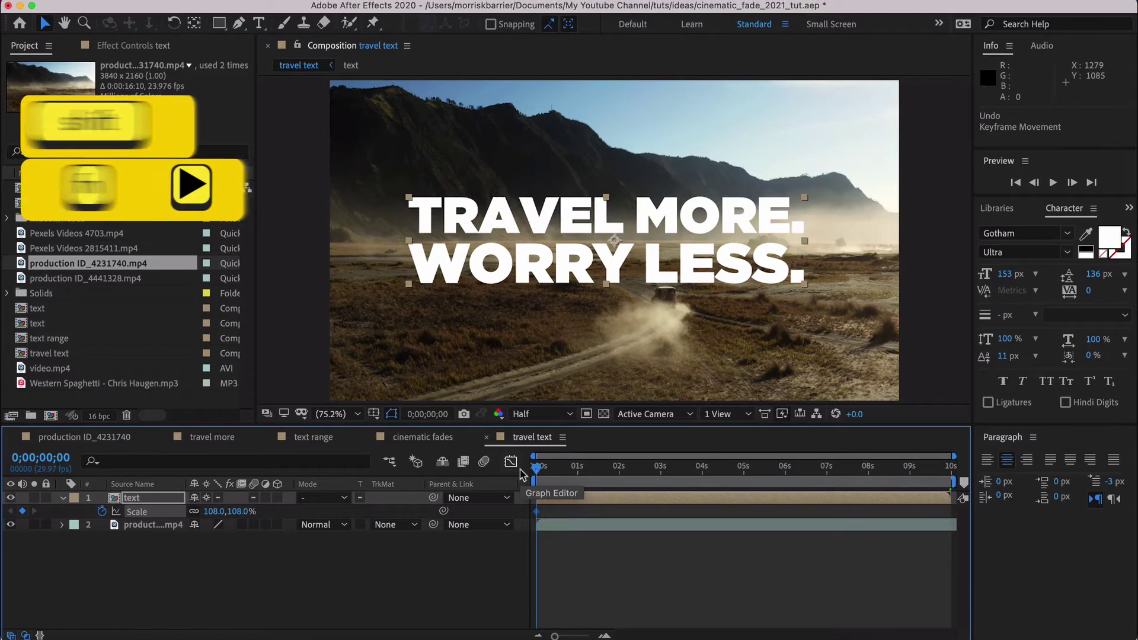
- At the end of the comp, set the text's Scale to 123% for a slow push-in from 108%
{"action": "key", "text": "shift+End"}
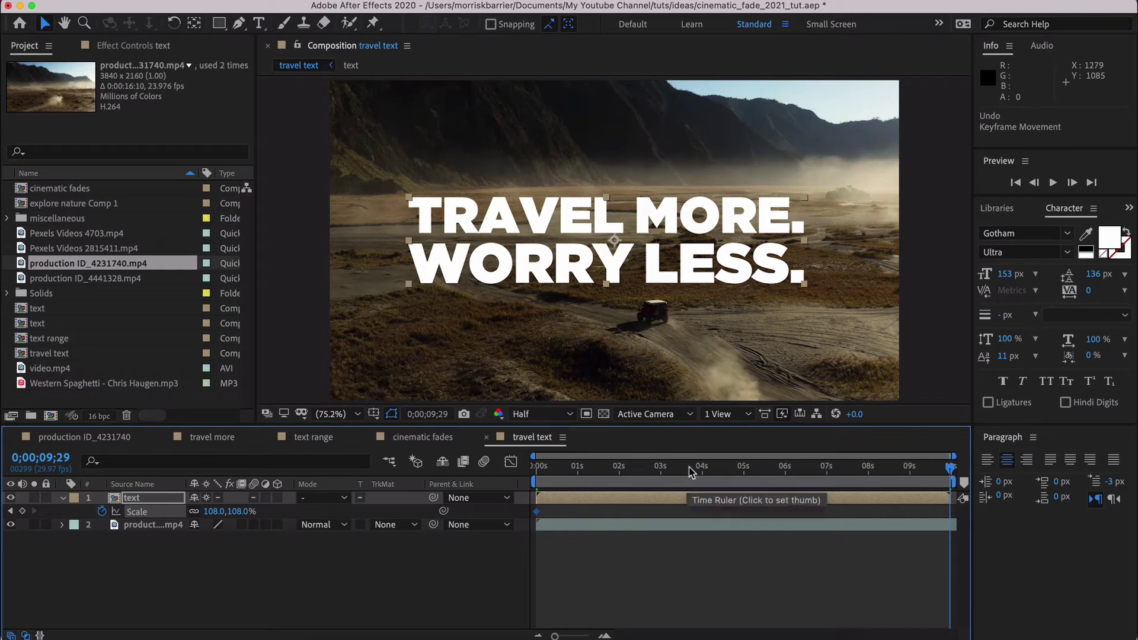
{"action": "left_click", "coordinate": [687, 525]}
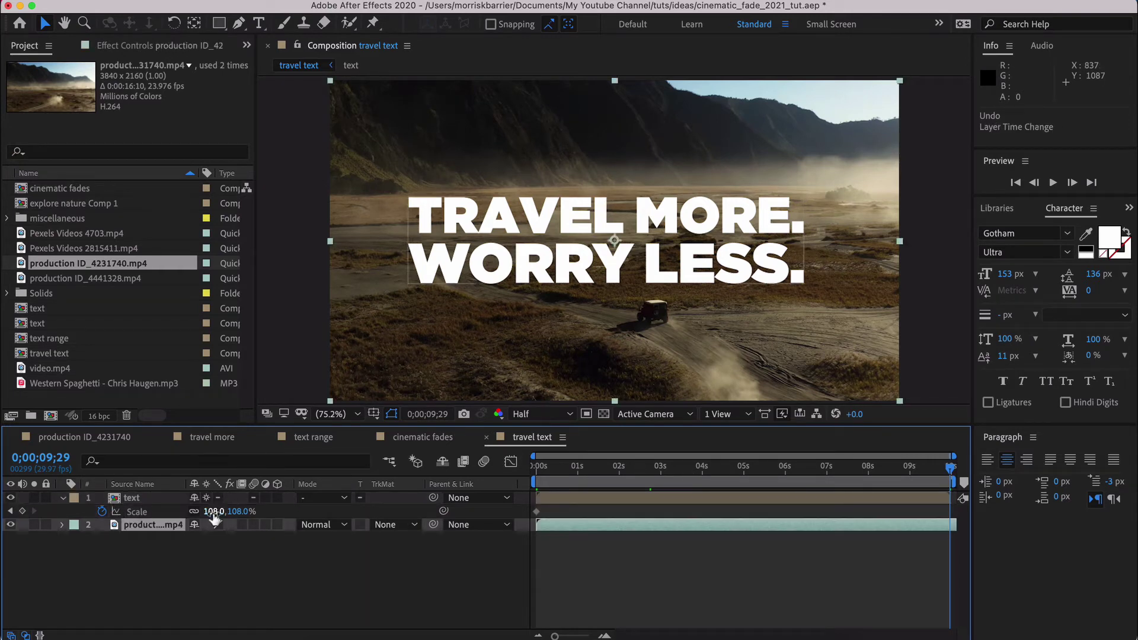
{"action": "mouse_move", "coordinate": [211, 517]}
{"action": "left_mouse_down"}
{"action": "mouse_move", "coordinate": [224, 510]}
{"action": "mouse_move", "coordinate": [215, 517]}
{"action": "left_mouse_up"}
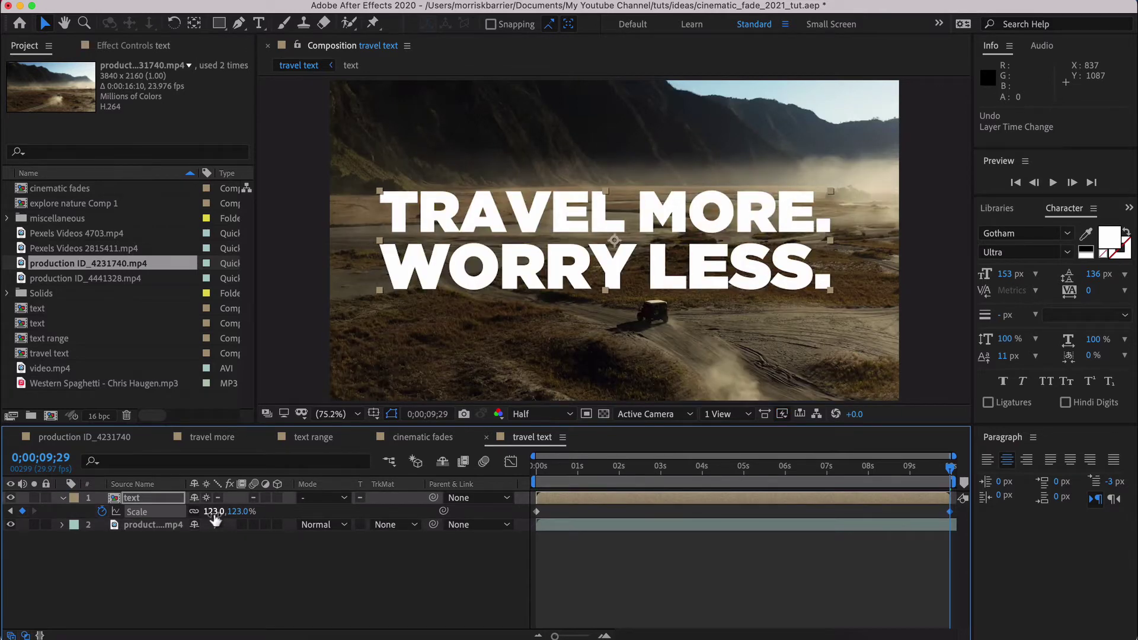
{"action": "left_click_drag", "start_coordinate": [219, 23], "coordinate": [254, 59]}
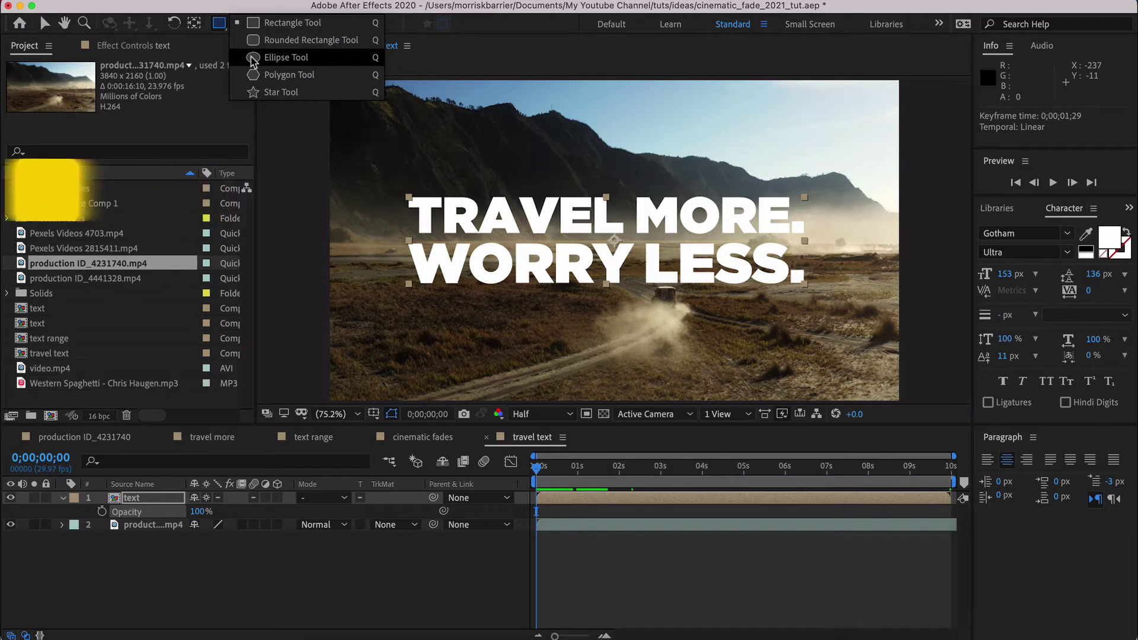
- Add a layer-sized ellipse mask to the text and give it a 300 px feather
{"action": "left_click", "coordinate": [253, 58]}
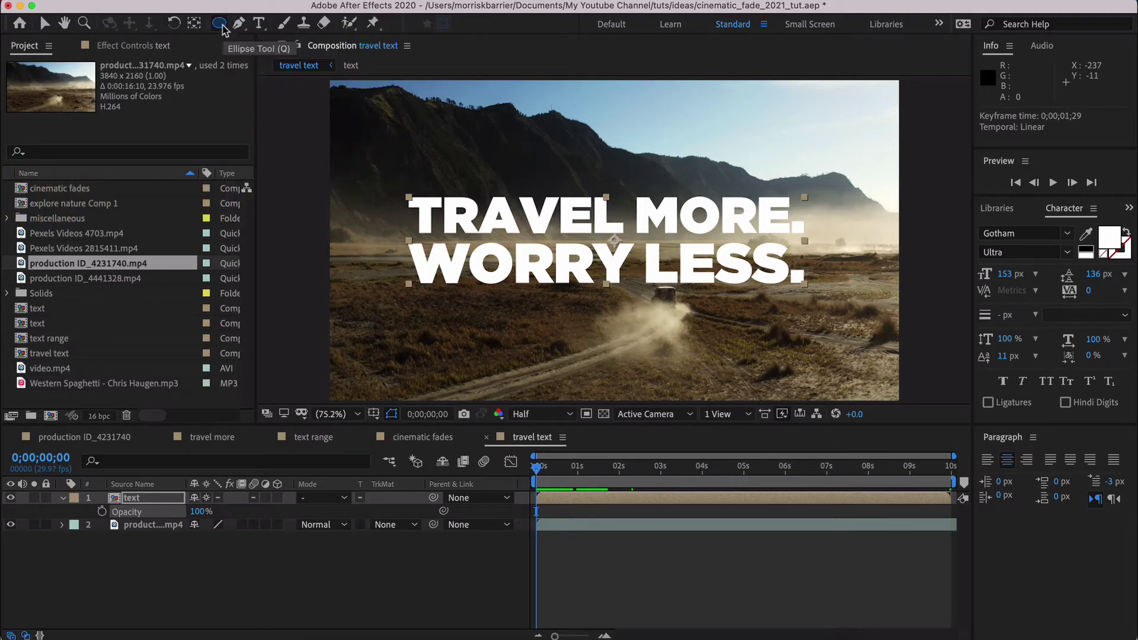
{"action": "double_click", "coordinate": [220, 24]}
{"action": "key", "text": "v"}
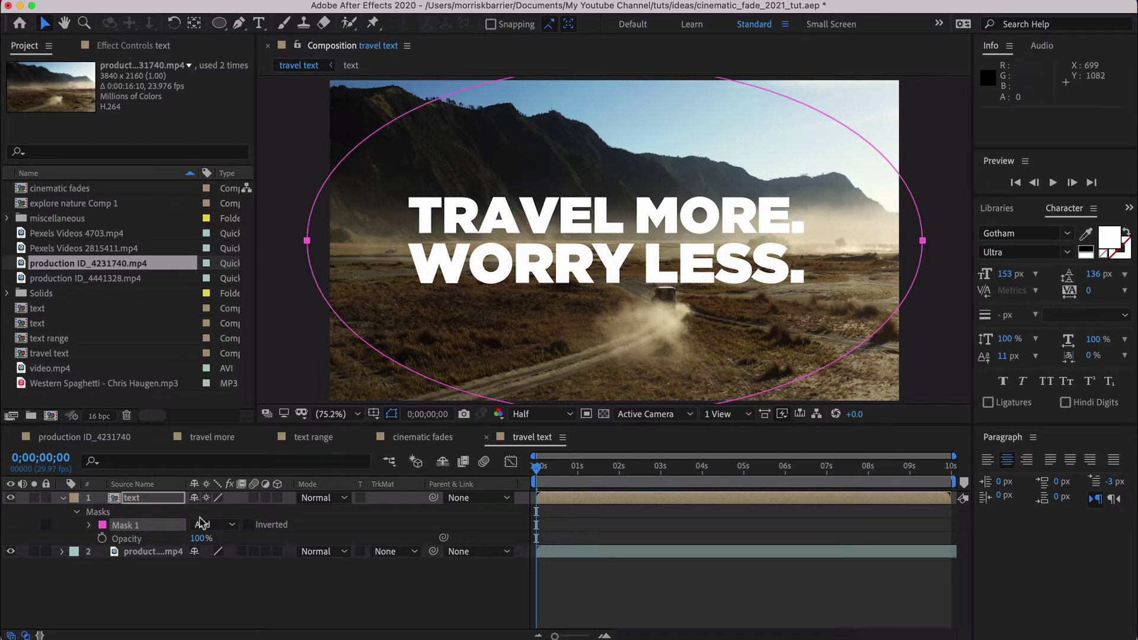
{"action": "key", "text": "m"}
{"action": "key", "text": "m"}
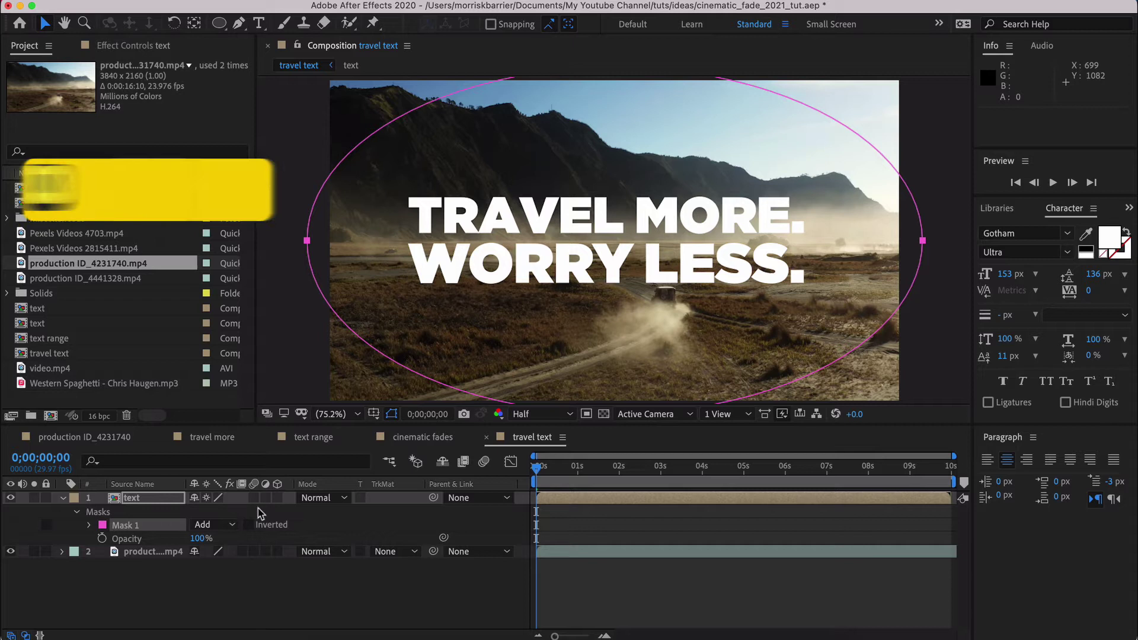
{"action": "left_click", "coordinate": [209, 538]}
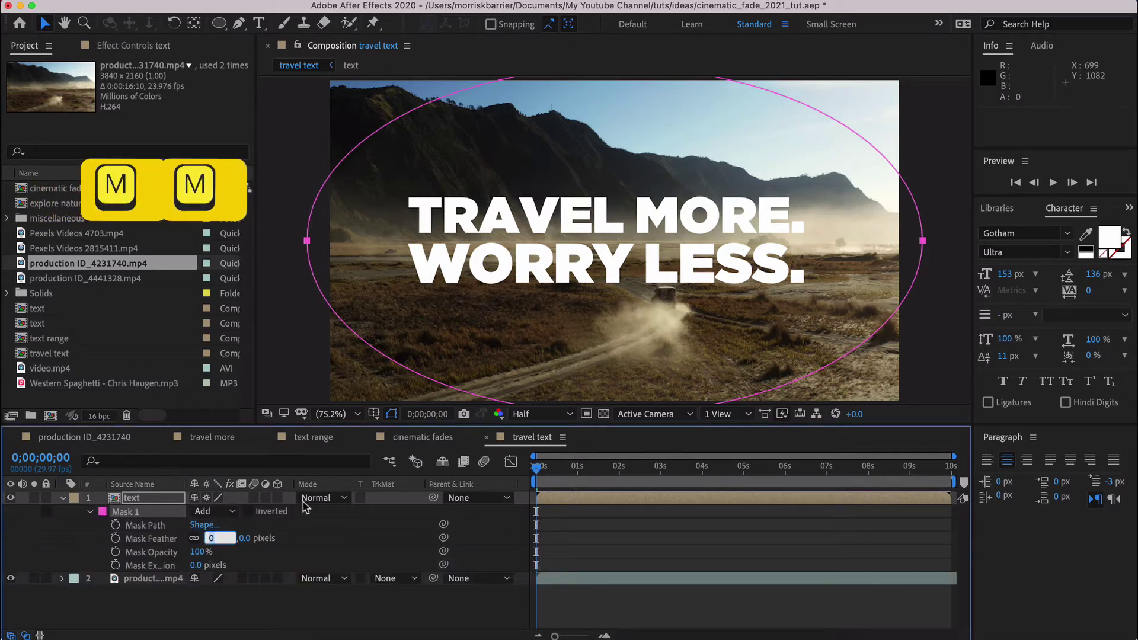
{"action": "type", "text": "3"}
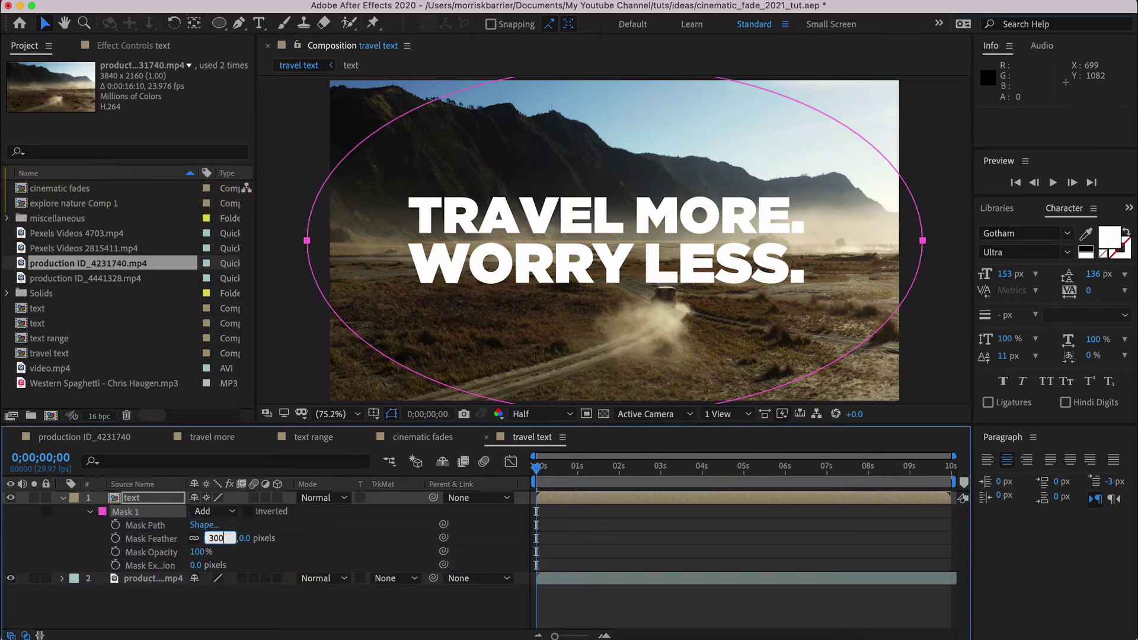
{"action": "type", "text": "00"}
{"action": "key", "text": "Return"}
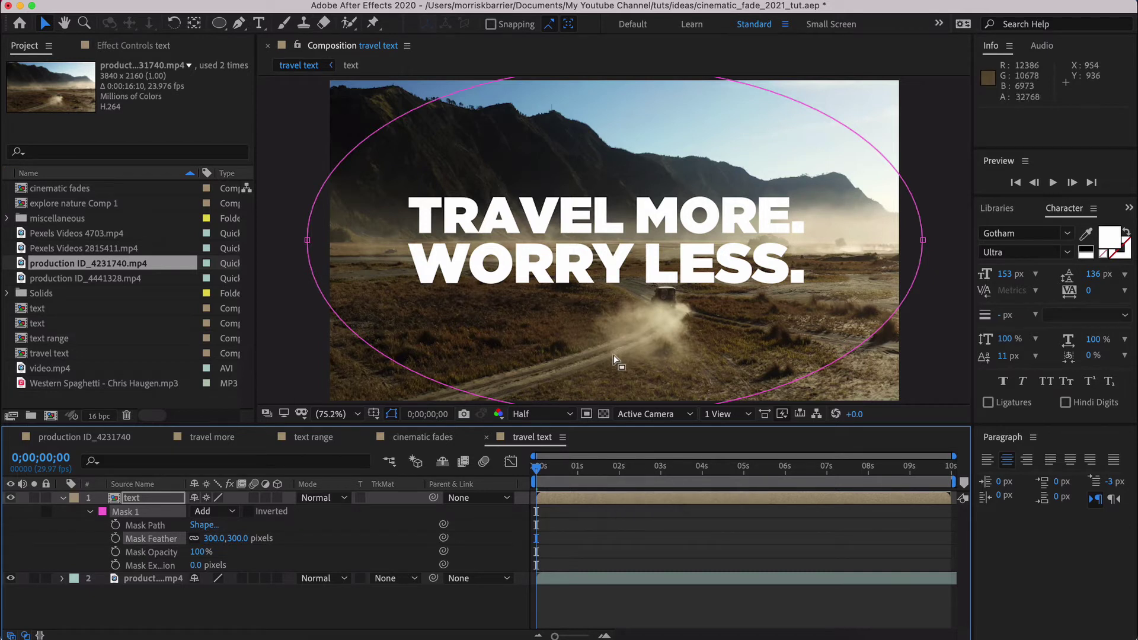
- Set a 0 px Mask Expansion keyframe at 3 seconds, then return to the start
{"action": "scroll", "coordinate": [614, 344], "scroll_direction": "down", "scroll_amount": 1}
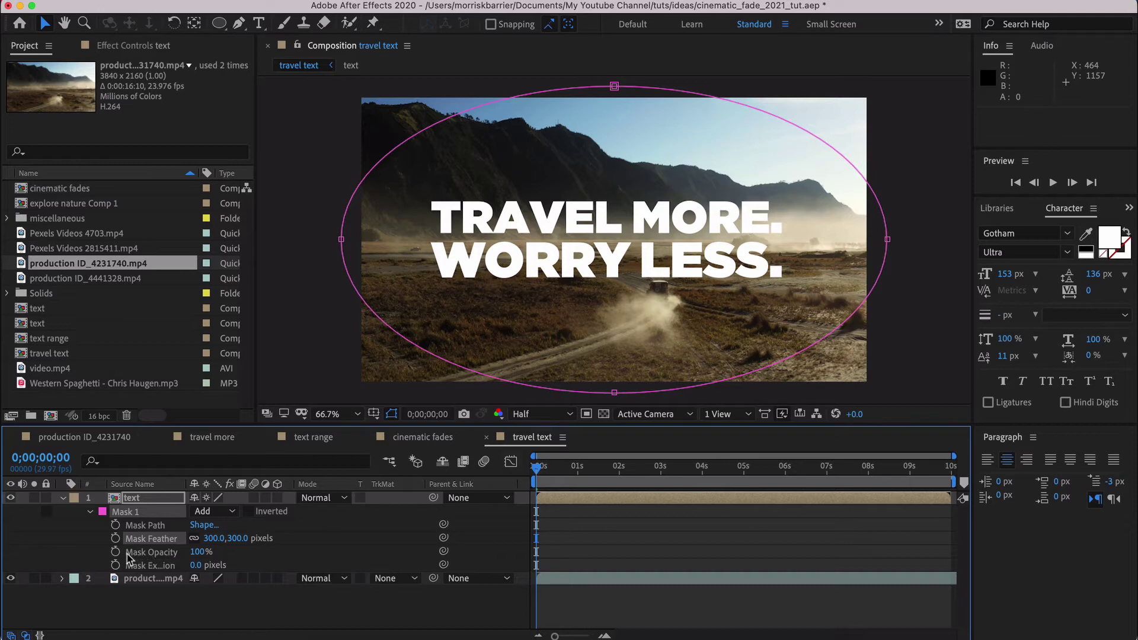
{"action": "left_click", "coordinate": [662, 467]}
{"action": "left_click", "coordinate": [116, 565]}
{"action": "key", "text": "Home"}
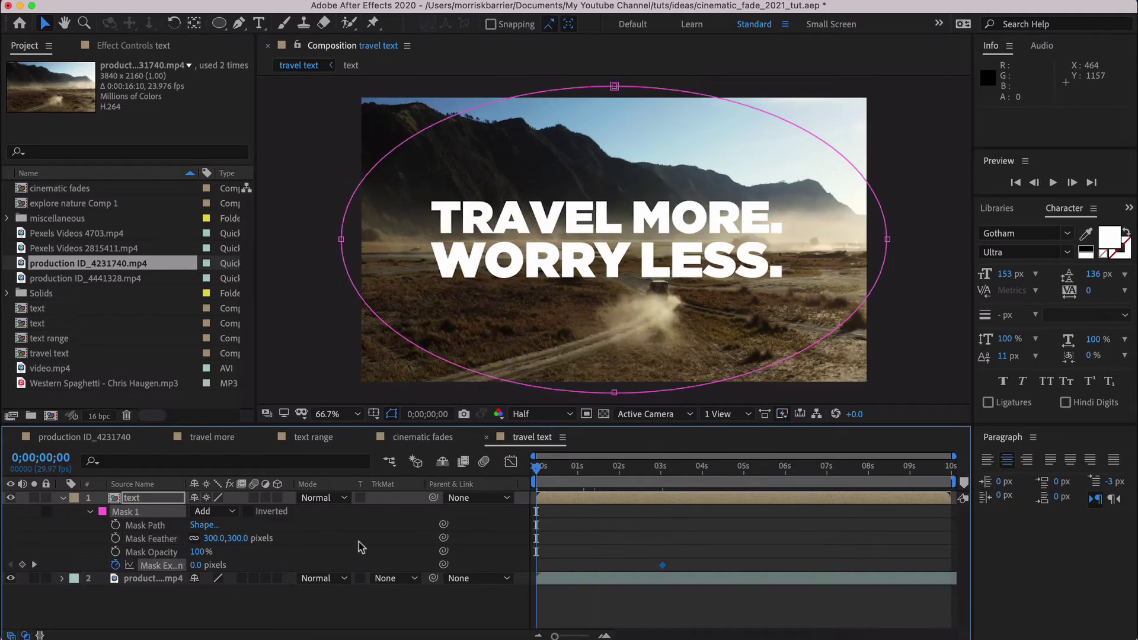
- At 0 s, pull Mask Expansion to -661 px so the title starts hidden, then preview the reveal
{"action": "left_click", "coordinate": [663, 483]}
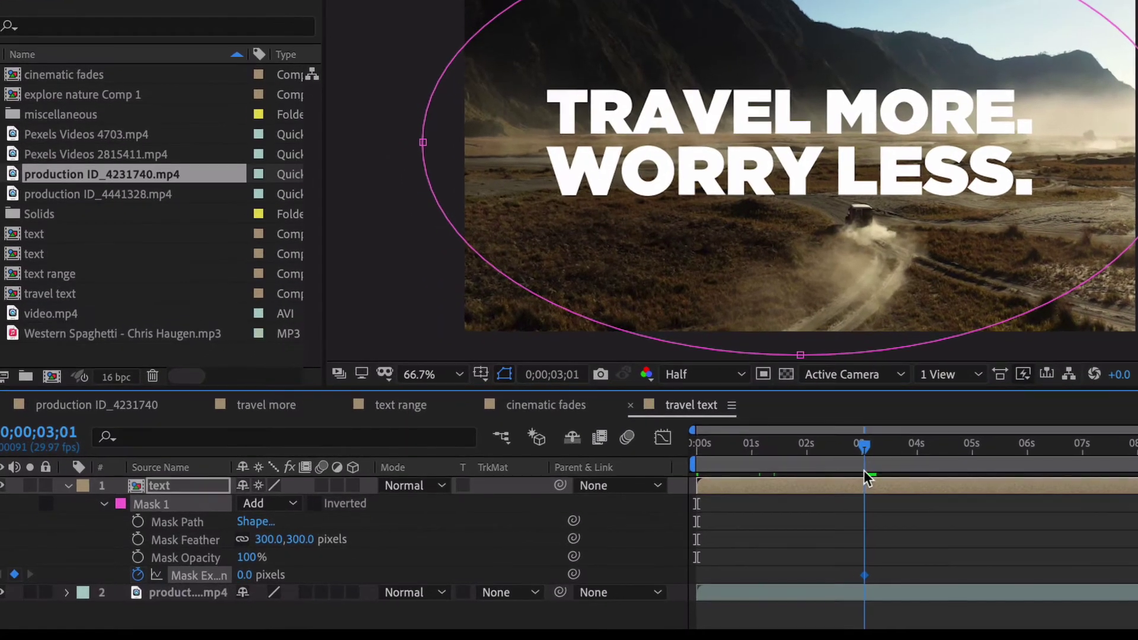
{"action": "left_click_drag", "start_coordinate": [863, 470], "coordinate": [650, 472]}
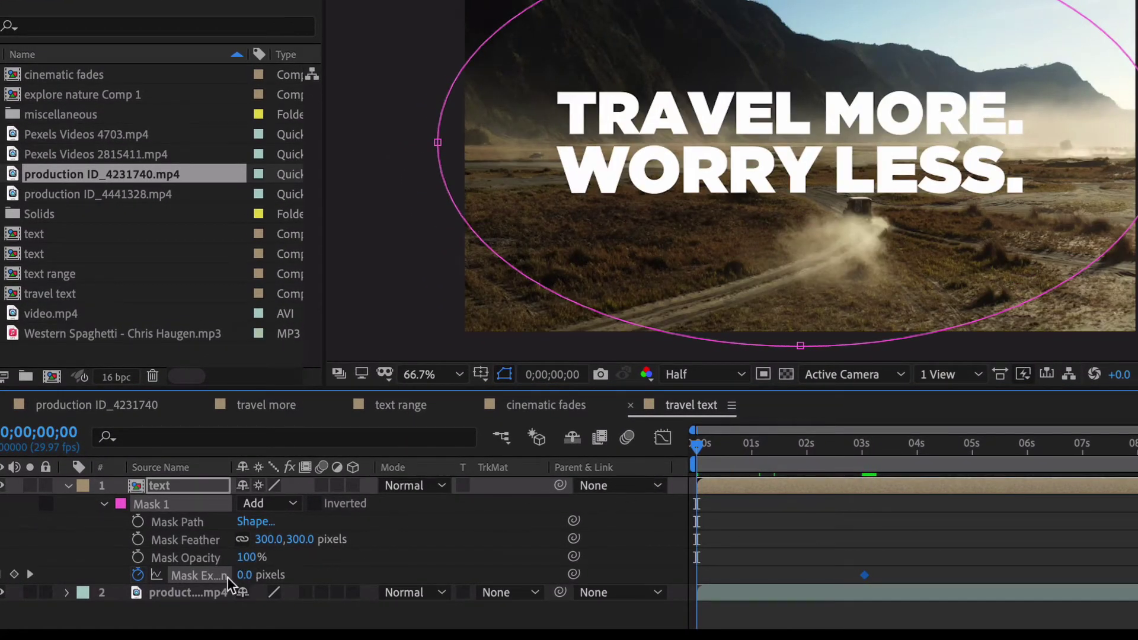
{"action": "left_click_drag", "start_coordinate": [231, 470], "coordinate": [288, 470]}
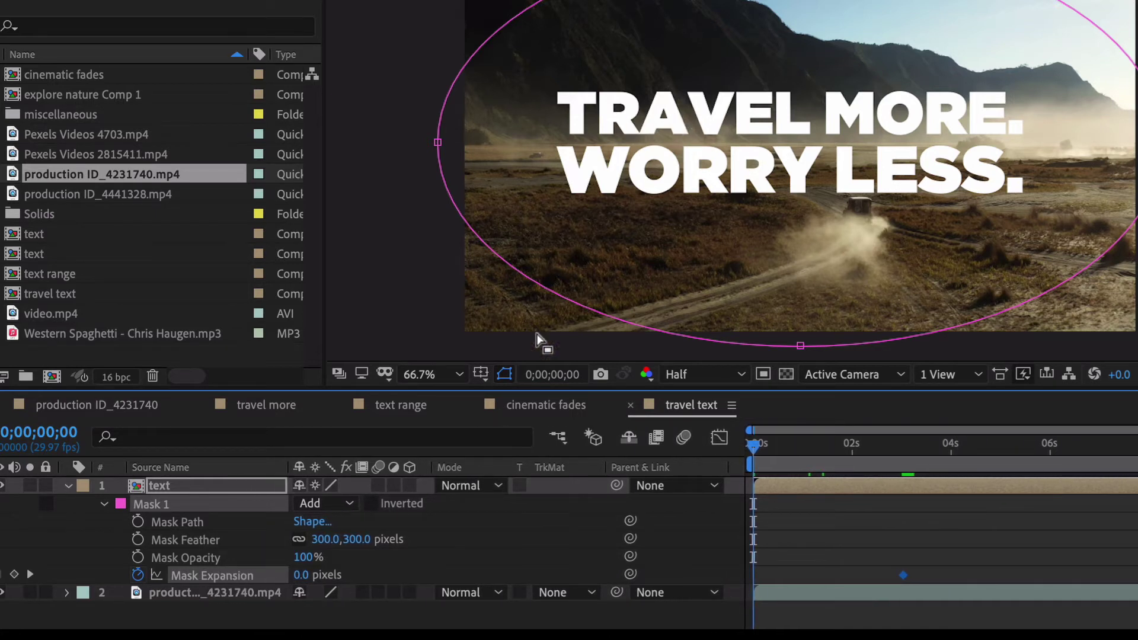
{"action": "left_click_drag", "start_coordinate": [301, 578], "coordinate": [210, 576]}
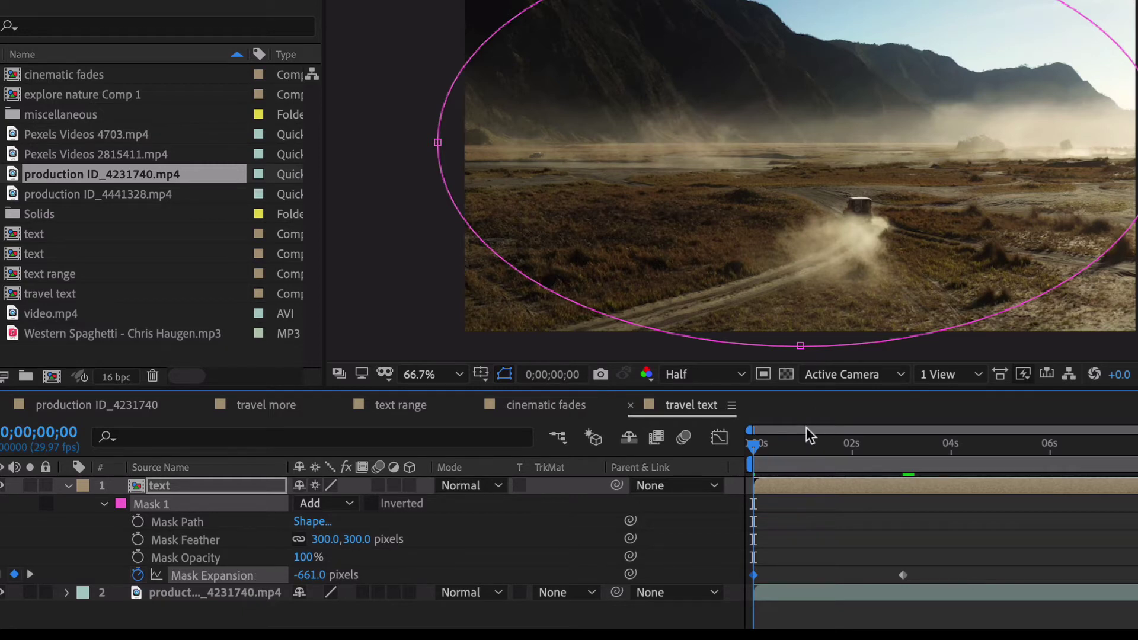
{"action": "key", "text": "space"}
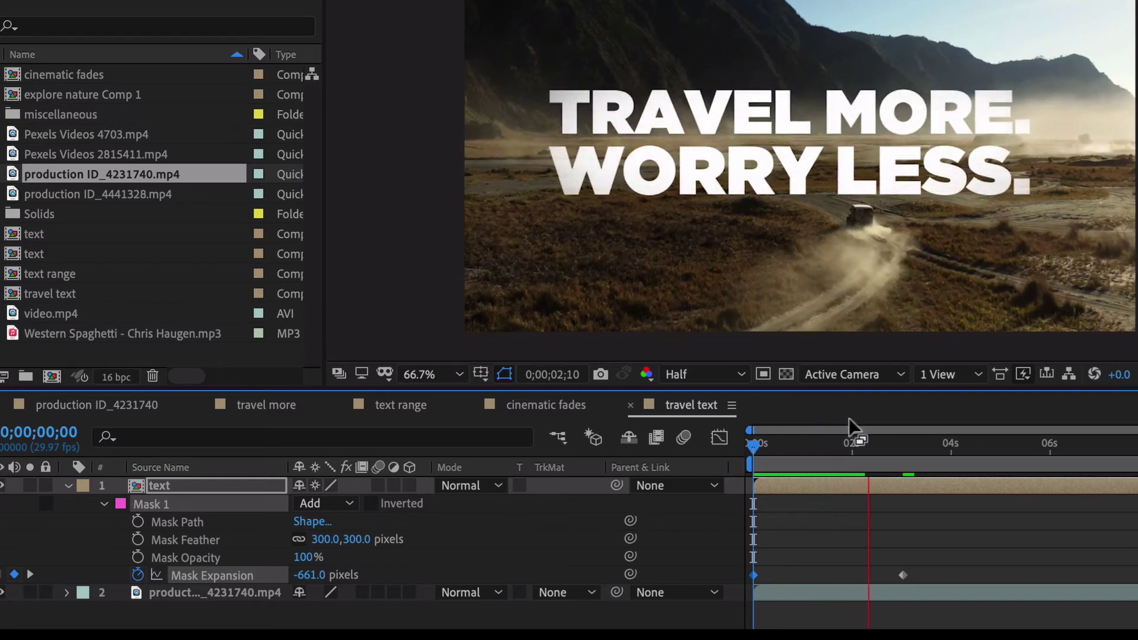
{"action": "key", "text": "alt+shift+s"}
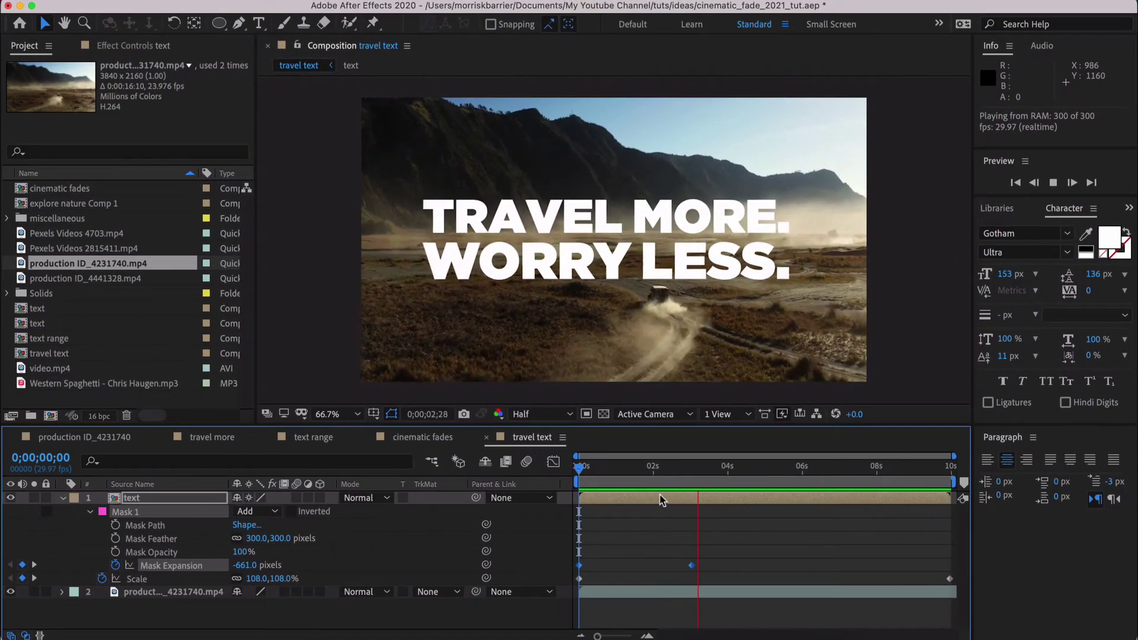
- Apply the CC Vignette effect to the text layer
{"action": "left_click", "coordinate": [323, 1]}
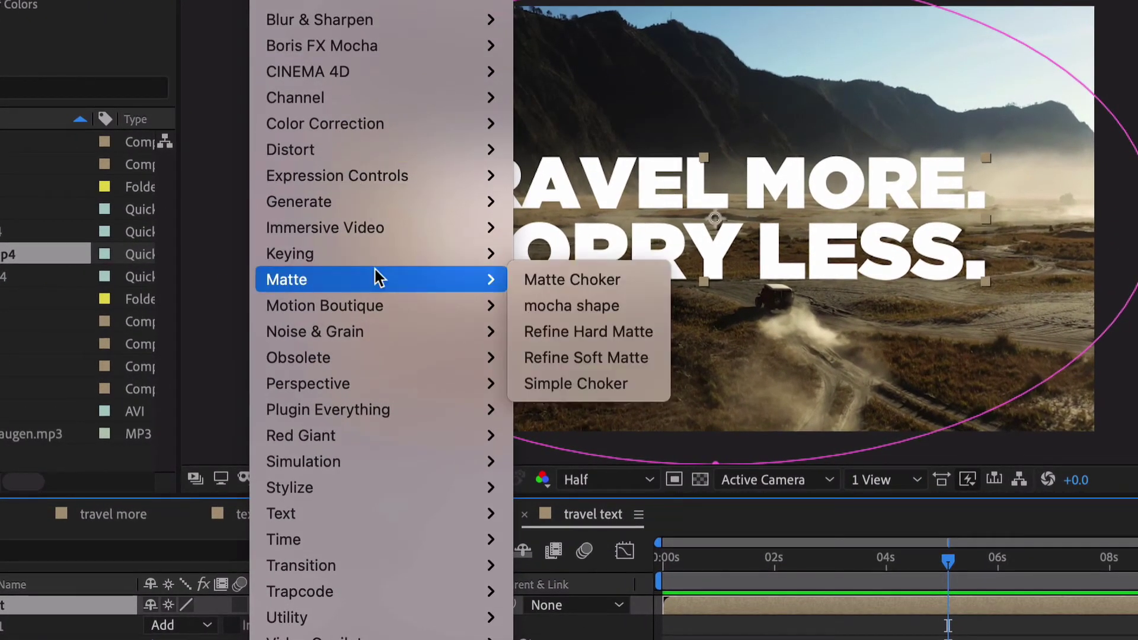
{"action": "mouse_move", "coordinate": [340, 492]}
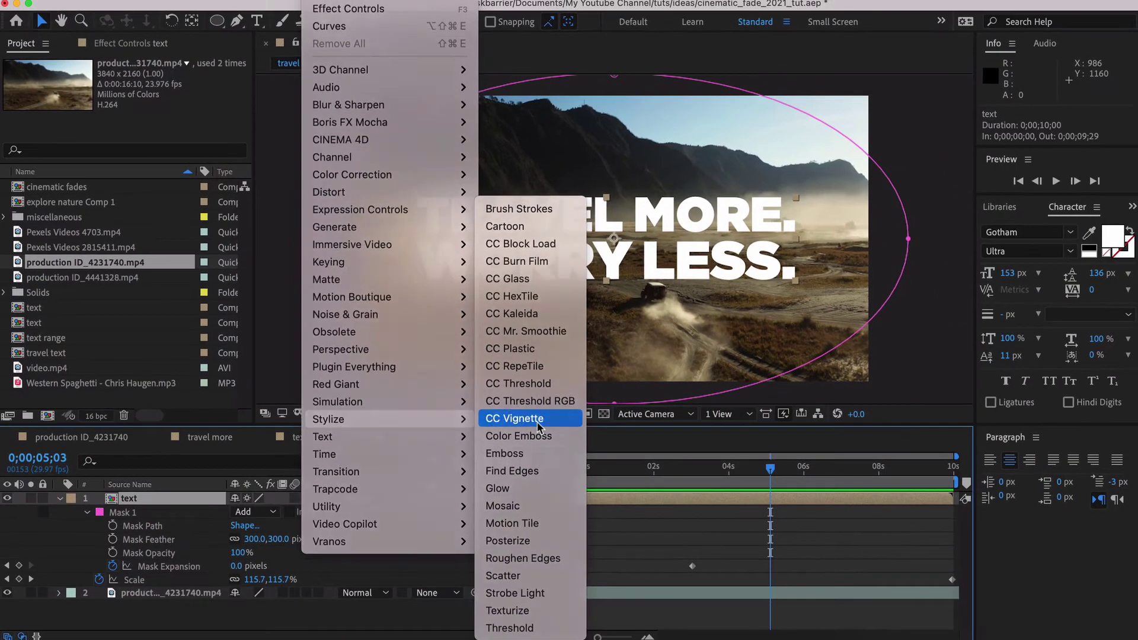
{"action": "left_click", "coordinate": [570, 457]}
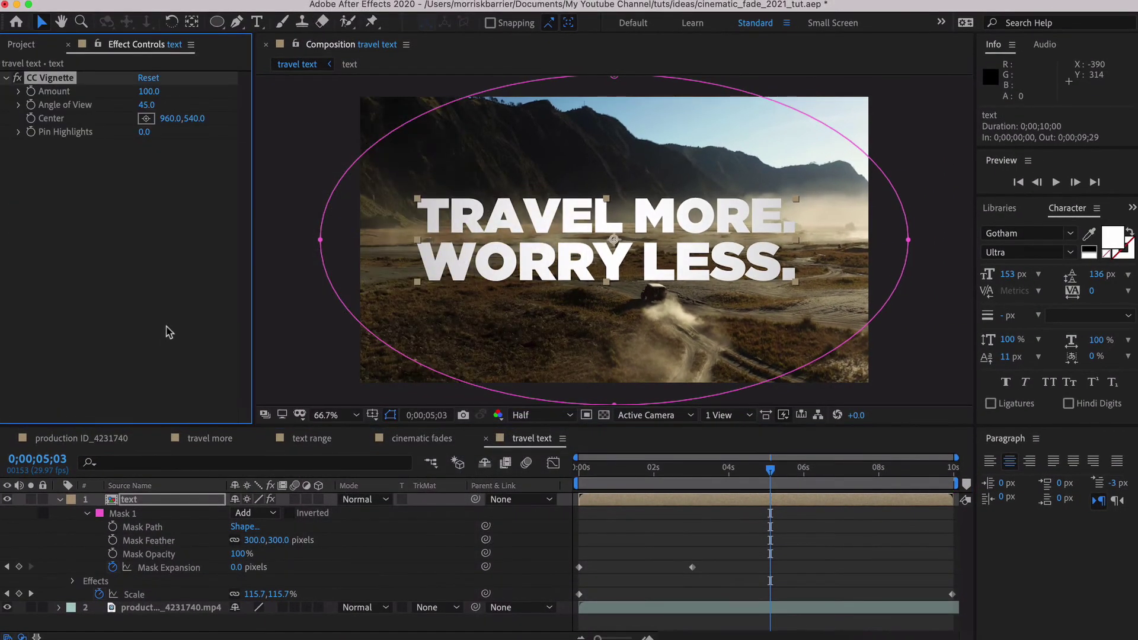
- Add White Solid 2 with CC Vignette set to Amount 137 and Angle of View 47.5
{"action": "key", "text": "super+y"}
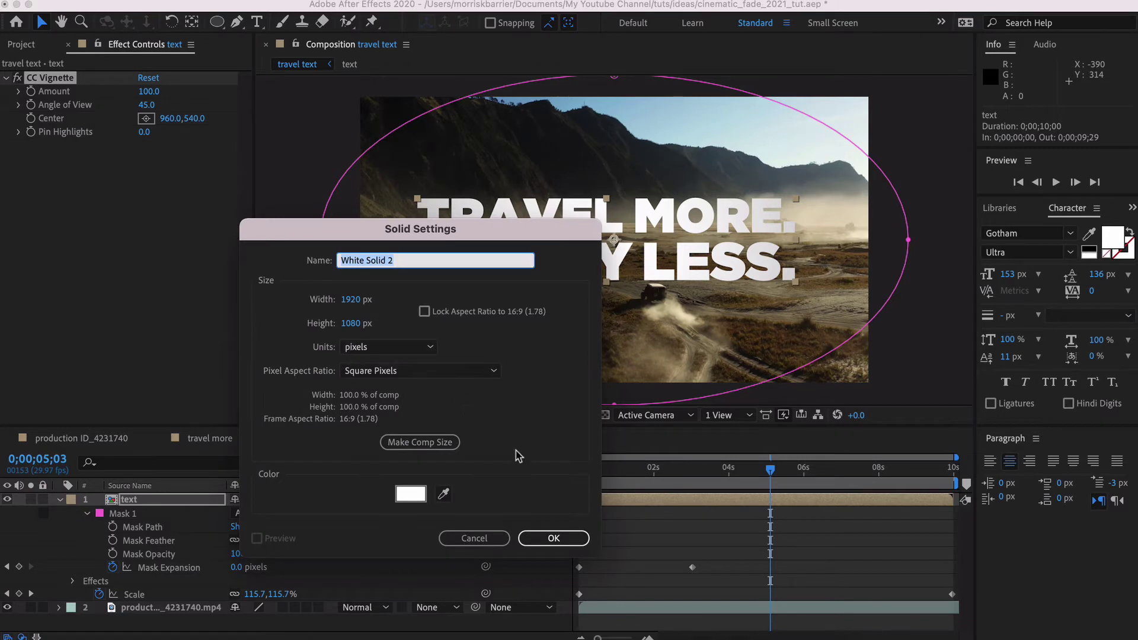
{"action": "left_click", "coordinate": [555, 540]}
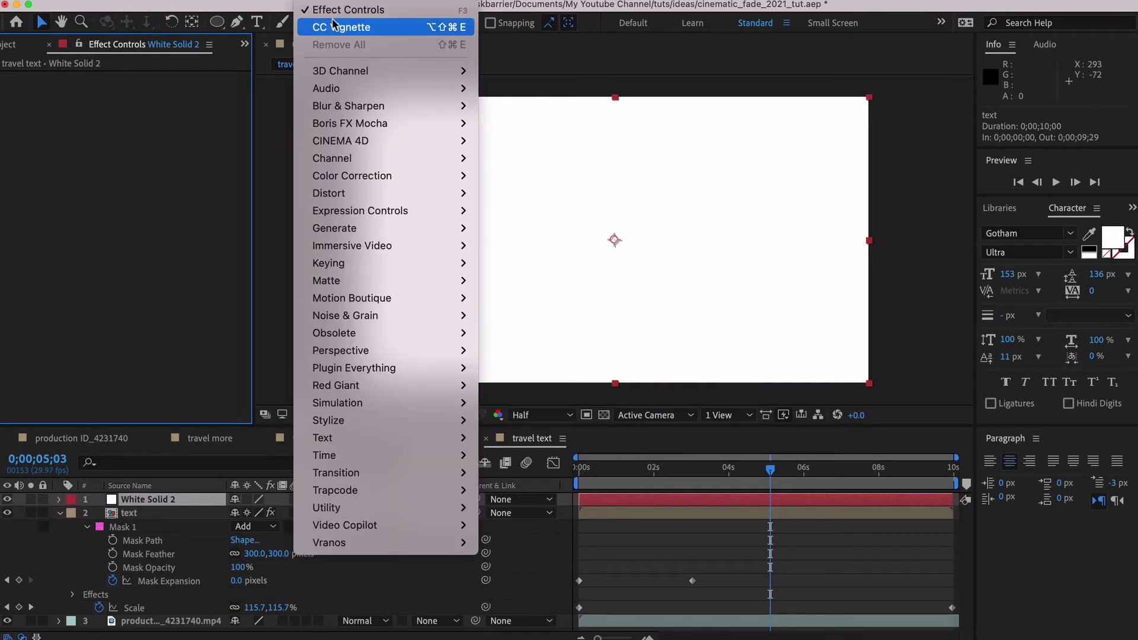
{"action": "left_click", "coordinate": [333, 29]}
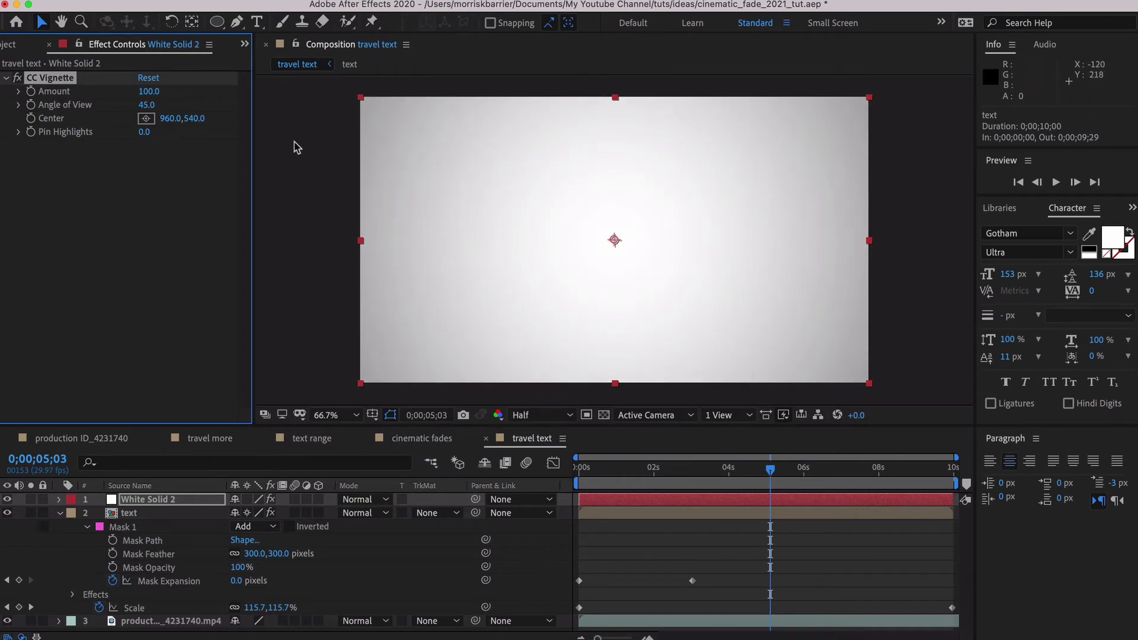
{"action": "left_click_drag", "start_coordinate": [147, 105], "coordinate": [246, 117]}
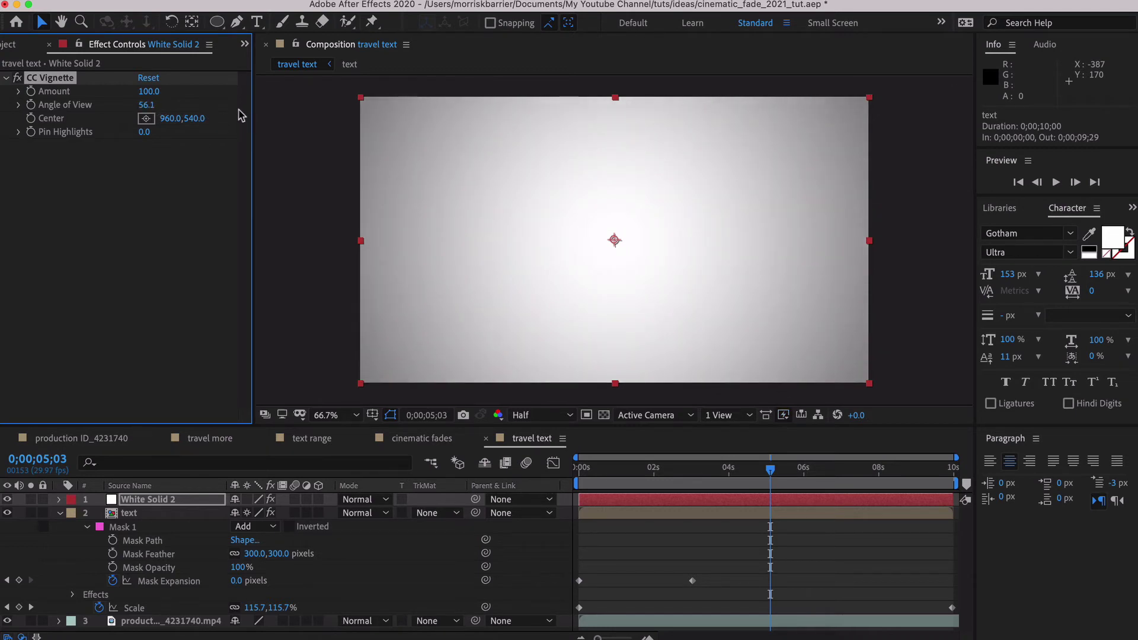
{"action": "key", "text": "super+z"}
{"action": "mouse_move", "coordinate": [173, 99]}
{"action": "left_mouse_down"}
{"action": "mouse_move", "coordinate": [185, 102]}
{"action": "mouse_move", "coordinate": [167, 114]}
{"action": "left_mouse_up"}
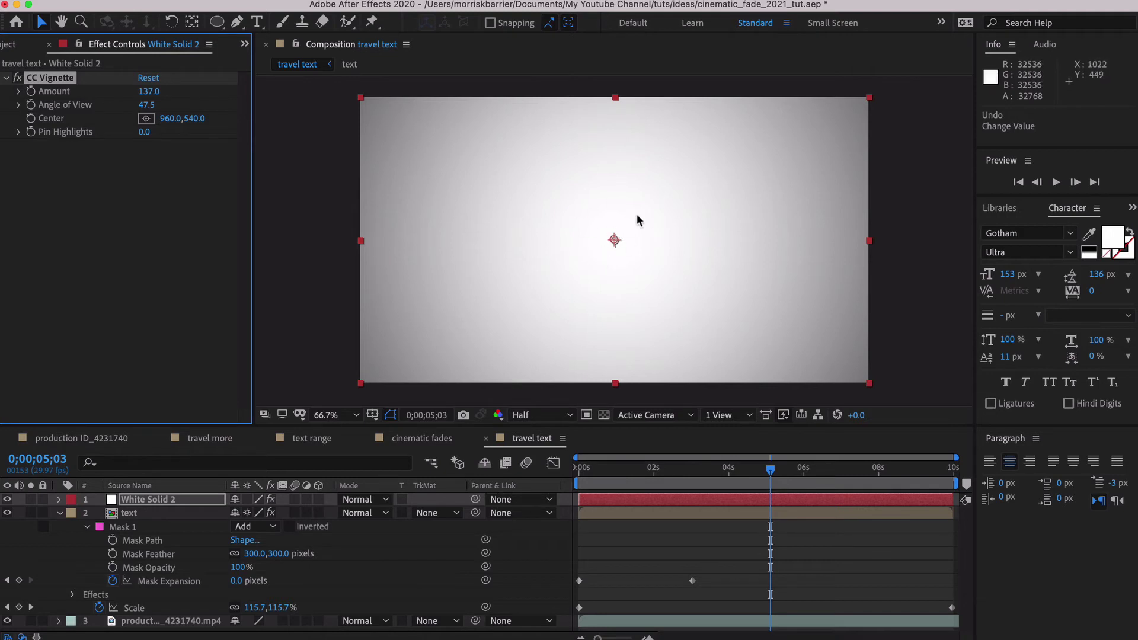
- Hide White Solid 2 and widen the Angle of View of the text layer's CC Vignette
{"action": "left_click", "coordinate": [184, 501]}
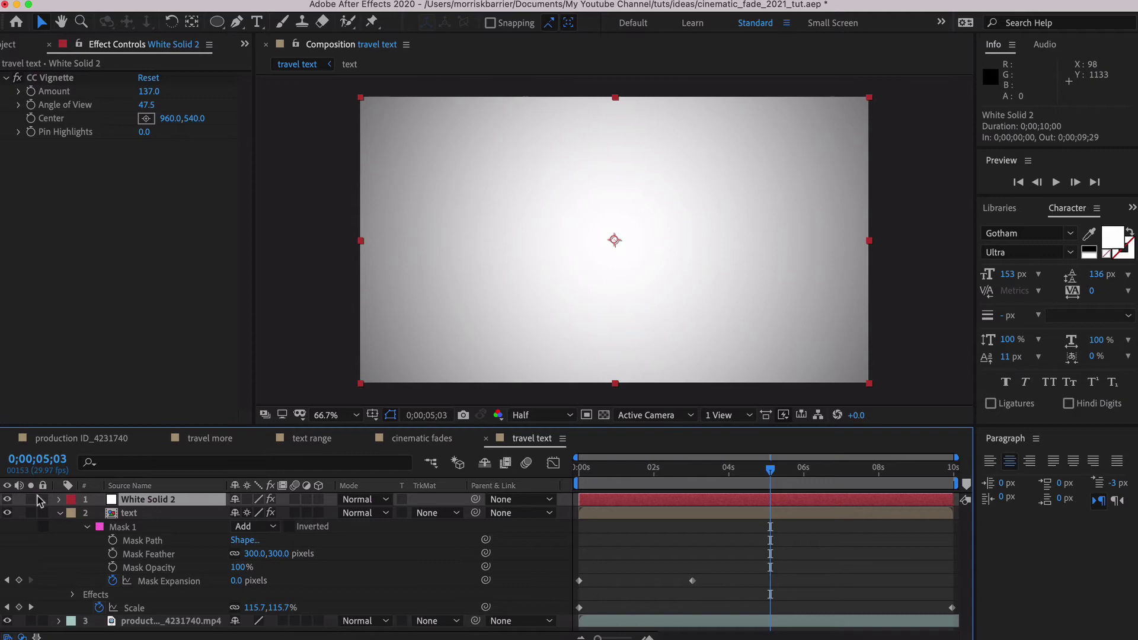
{"action": "left_click", "coordinate": [7, 500]}
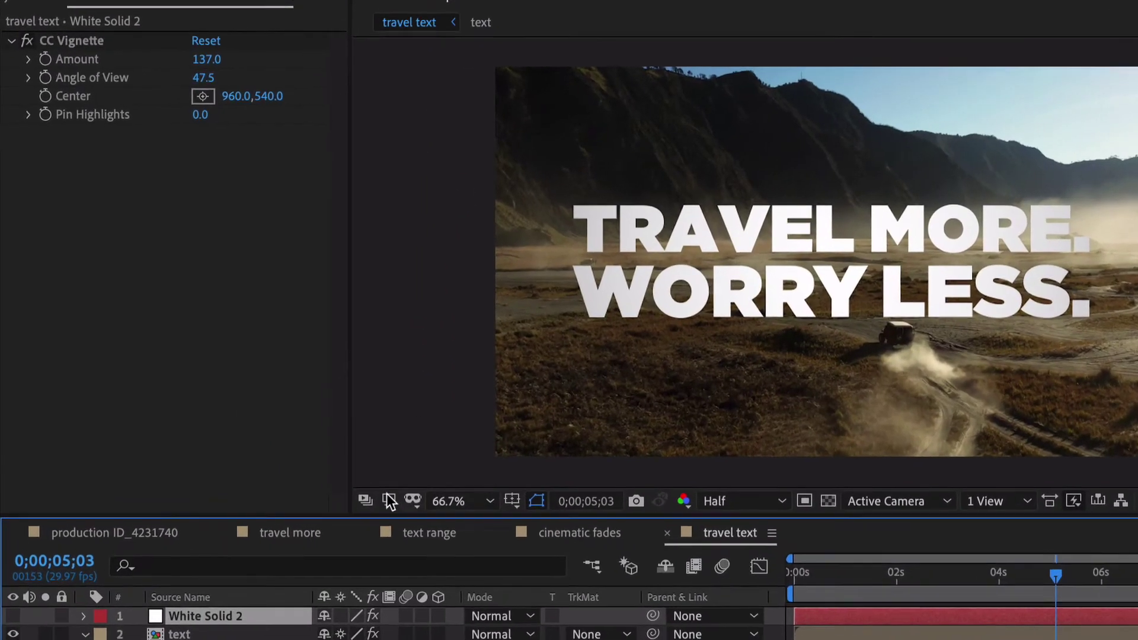
{"action": "left_click", "coordinate": [110, 57]}
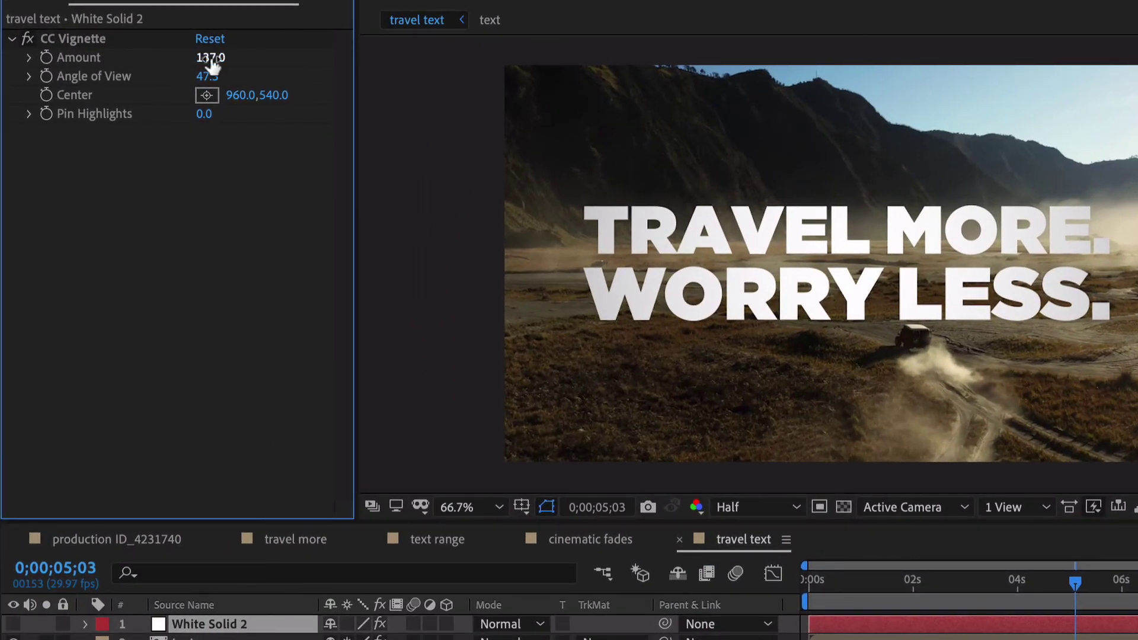
{"action": "left_click", "coordinate": [223, 635]}
{"action": "left_click_drag", "start_coordinate": [209, 76], "coordinate": [248, 62]}
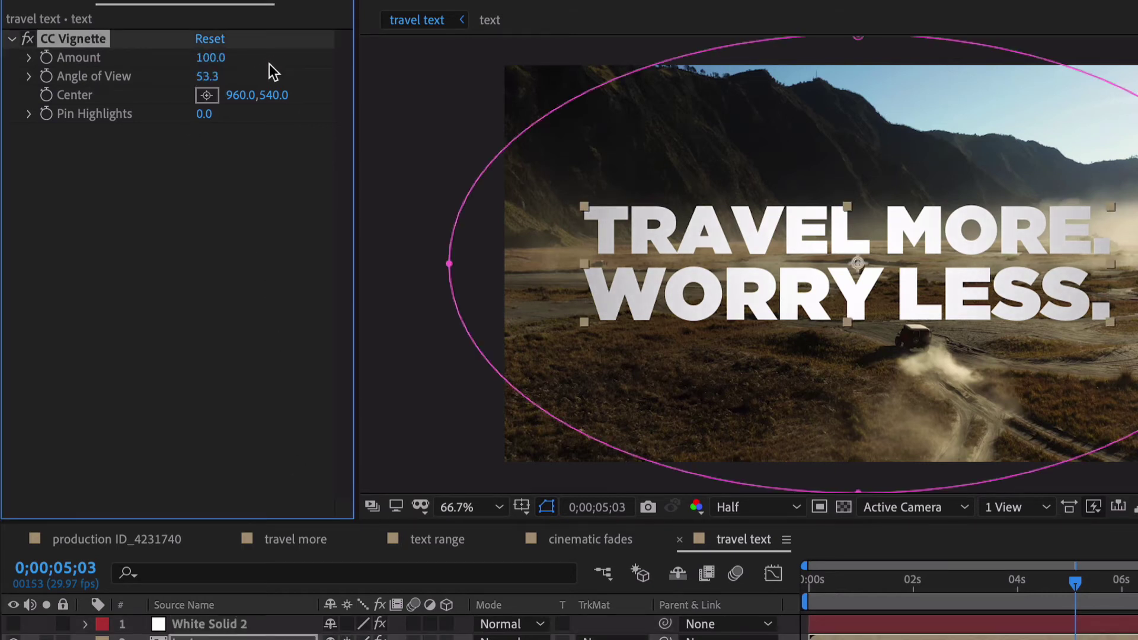
{"action": "left_click_drag", "start_coordinate": [212, 77], "coordinate": [235, 75]}
- Fine-tune the text vignette's centre and Amount (around 125, then slightly lower), comparing it on and off
{"action": "left_click", "coordinate": [415, 593]}
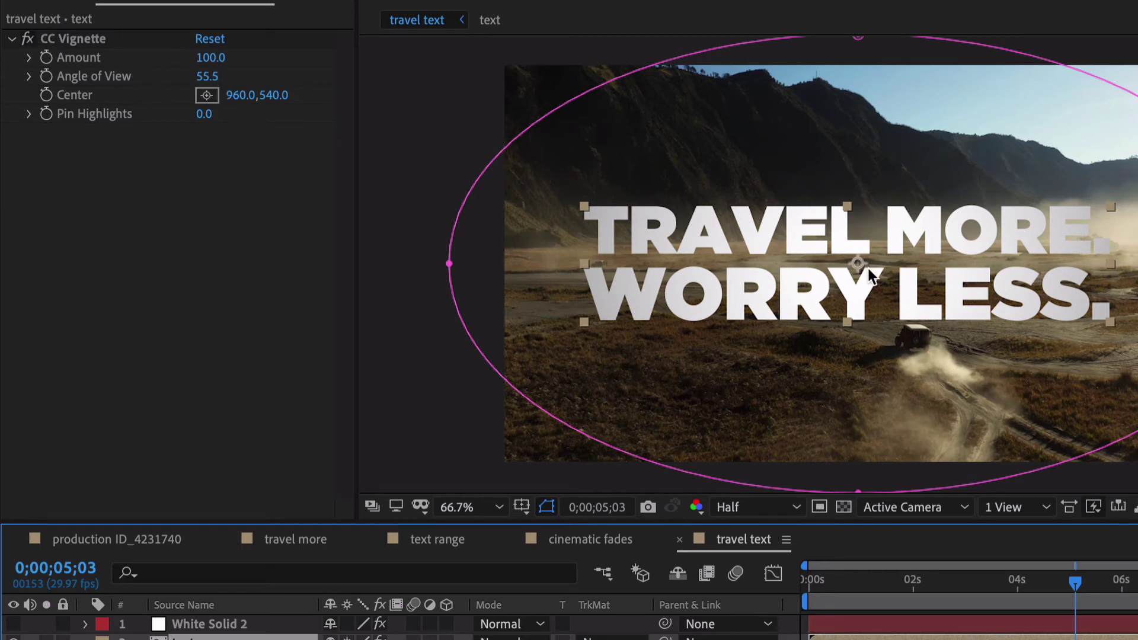
{"action": "left_click", "coordinate": [136, 42]}
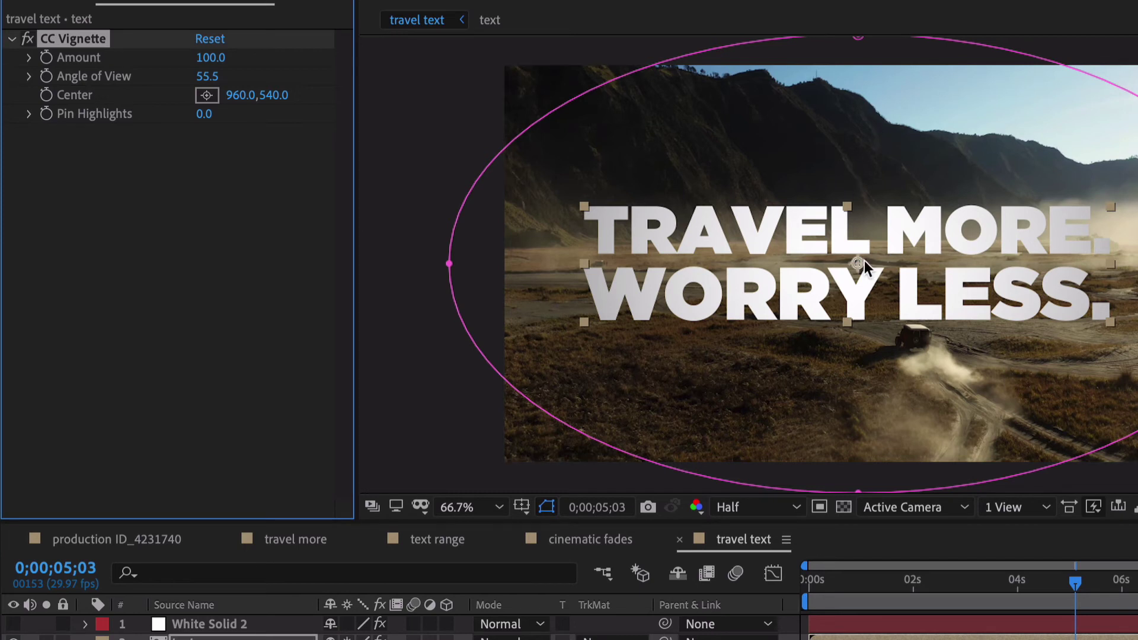
{"action": "mouse_move", "coordinate": [858, 264]}
{"action": "left_mouse_down"}
{"action": "mouse_move", "coordinate": [860, 248]}
{"action": "mouse_move", "coordinate": [856, 265]}
{"action": "left_mouse_up"}
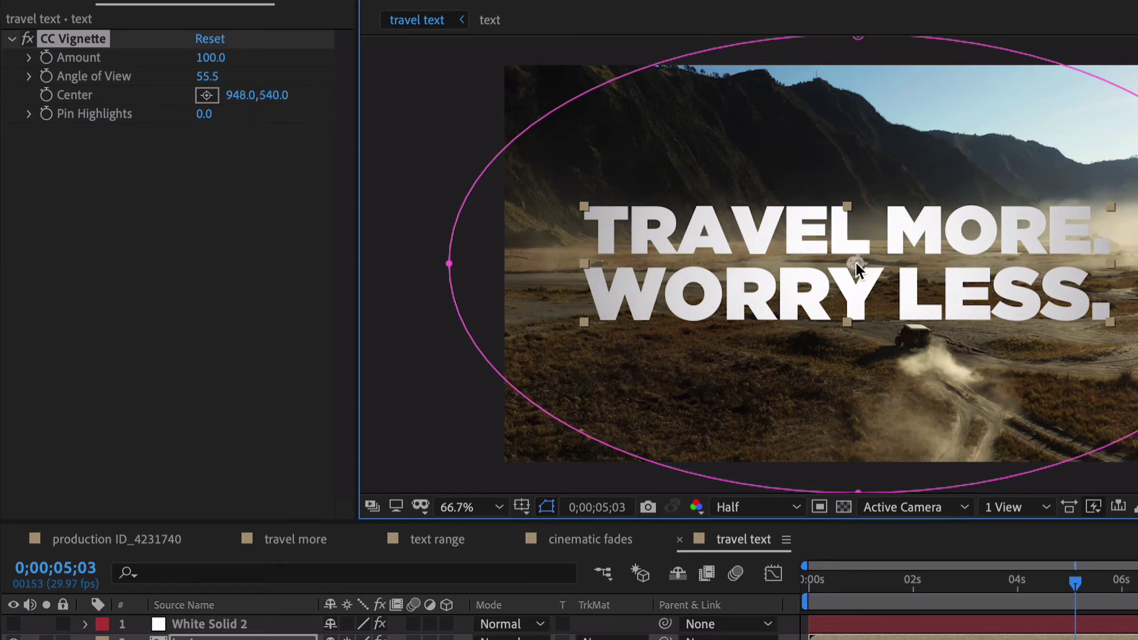
{"action": "left_click_drag", "start_coordinate": [210, 58], "coordinate": [225, 57]}
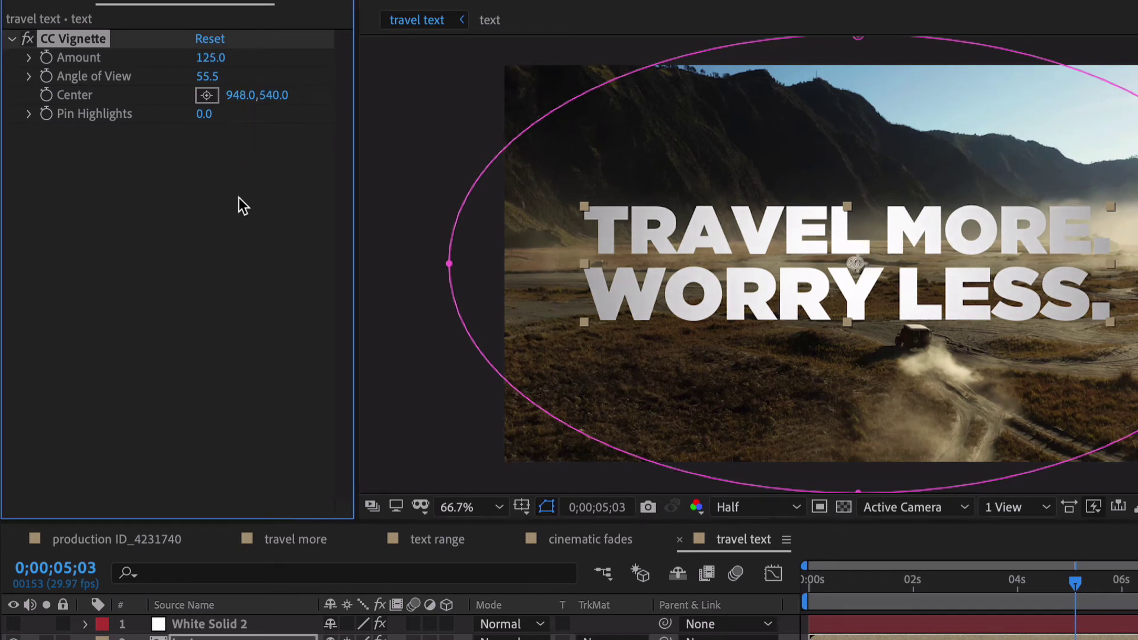
{"action": "left_click", "coordinate": [29, 41]}
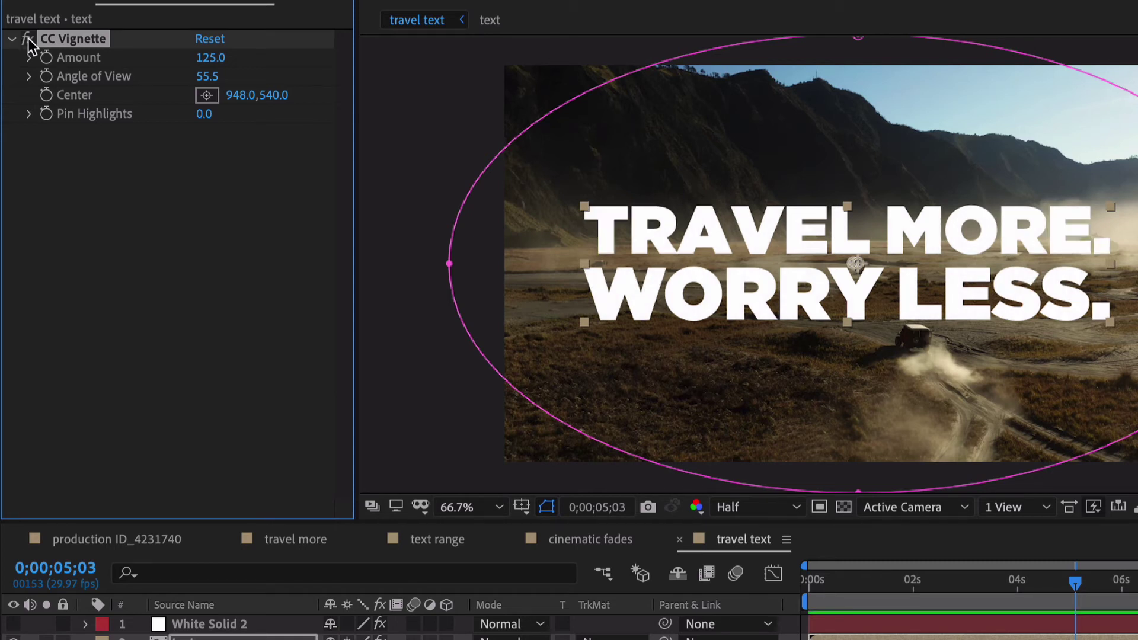
{"action": "left_click", "coordinate": [29, 40]}
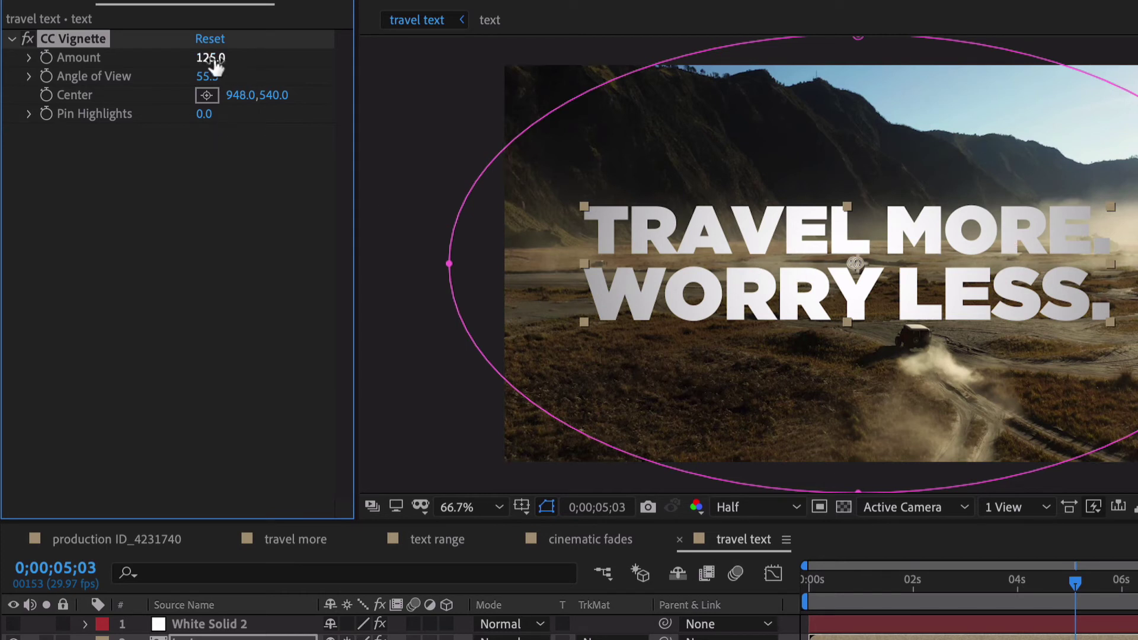
{"action": "left_click_drag", "start_coordinate": [213, 58], "coordinate": [195, 76]}
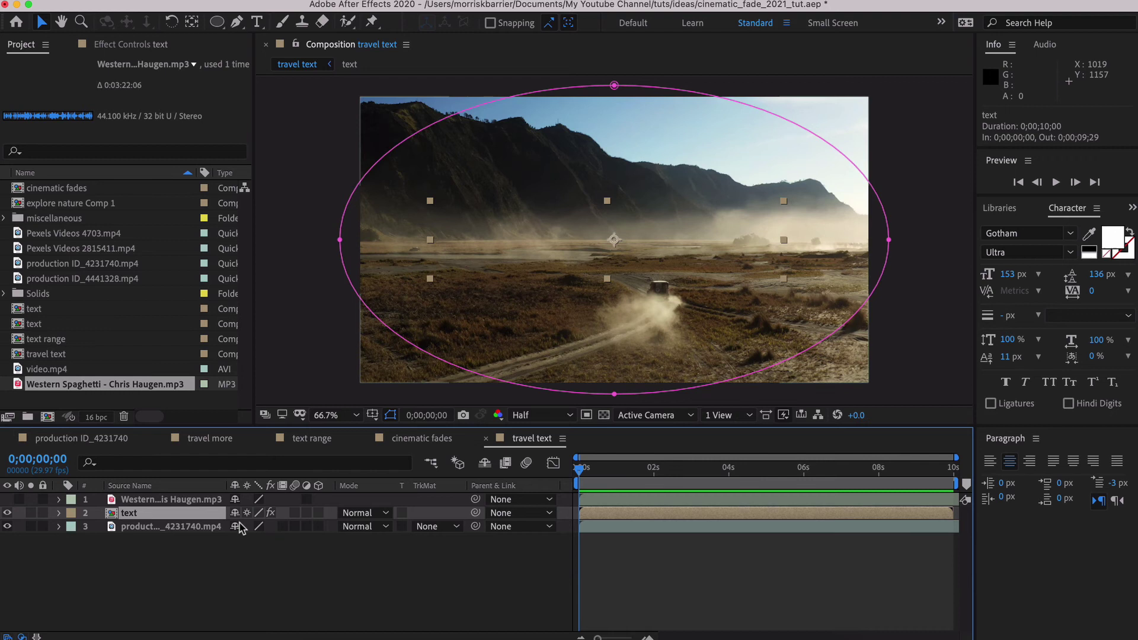
- Duplicate the text layer, hide the copy, and remove the Mask Expansion animation
{"action": "key", "text": "super+d"}
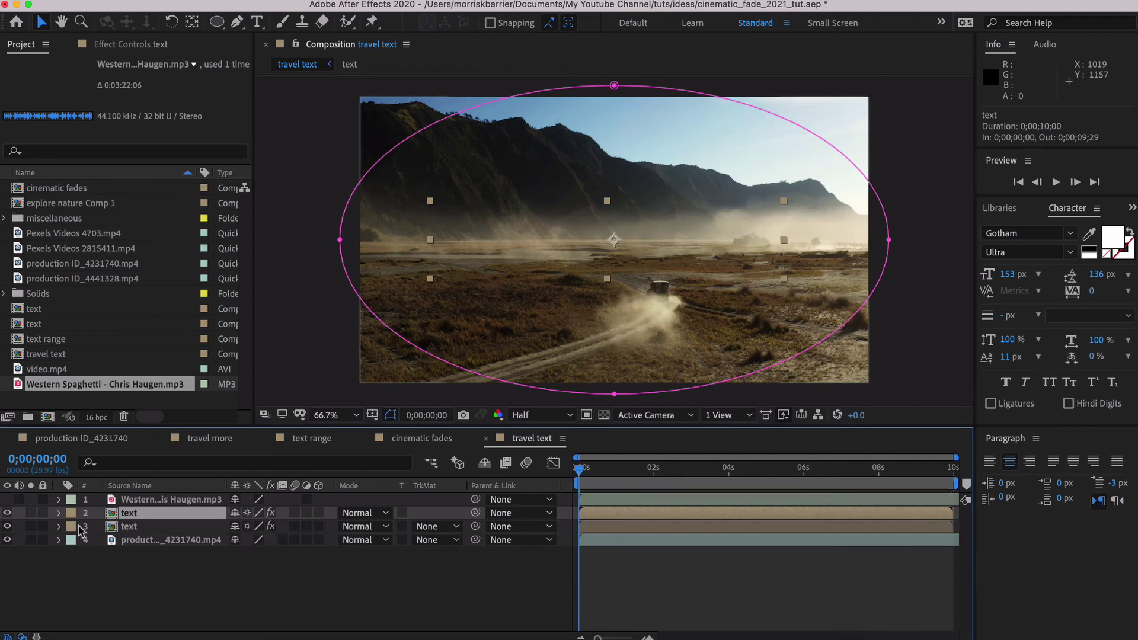
{"action": "left_click", "coordinate": [7, 526]}
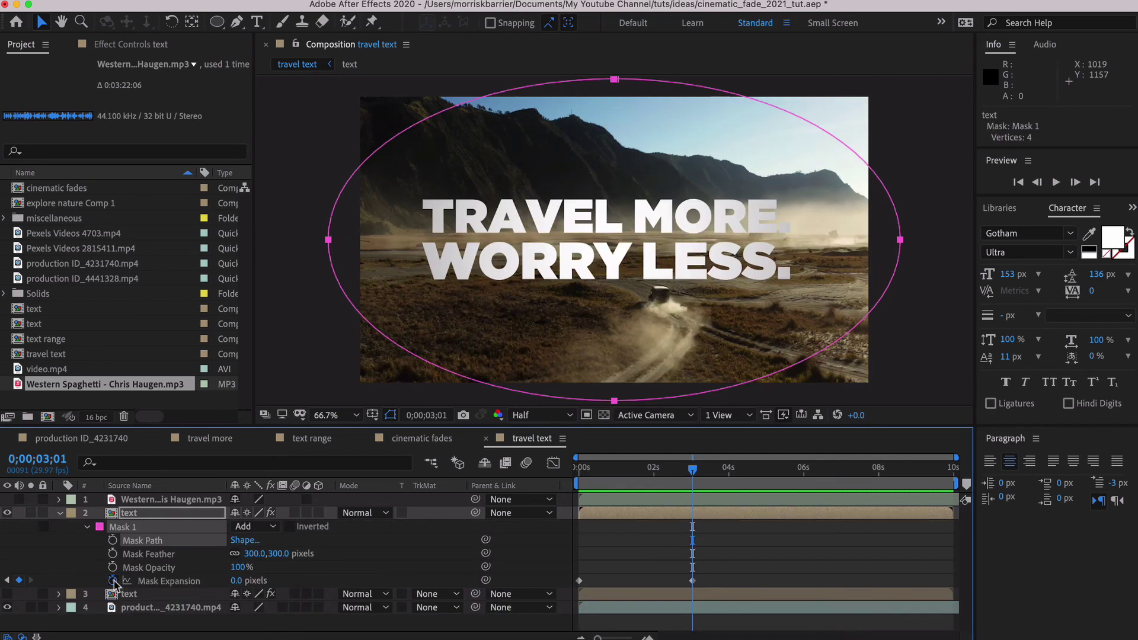
{"action": "left_click", "coordinate": [113, 581]}
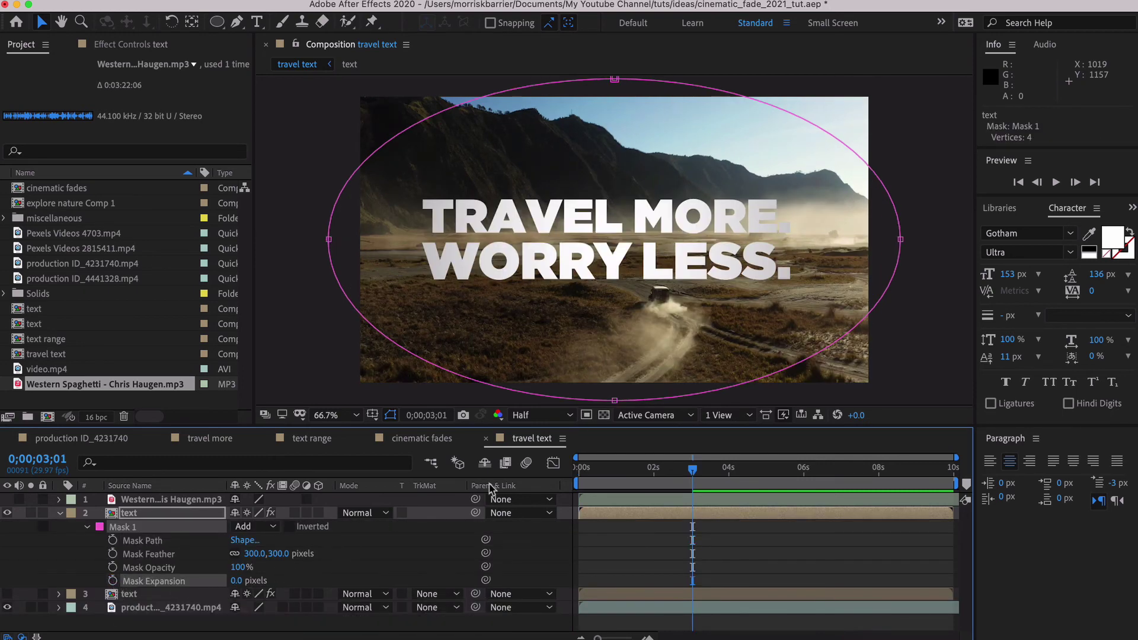
- Keyframe Mask Path at 3;01, slide the ellipse off-frame left at frame 0, and preview
{"action": "left_click", "coordinate": [166, 541]}
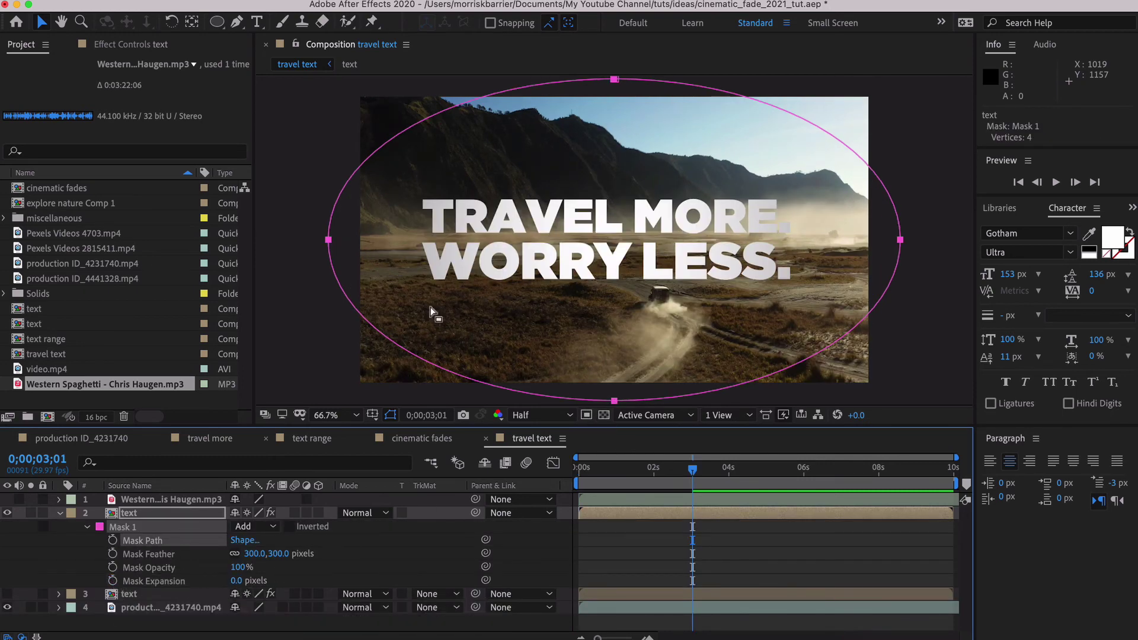
{"action": "key", "text": "comma"}
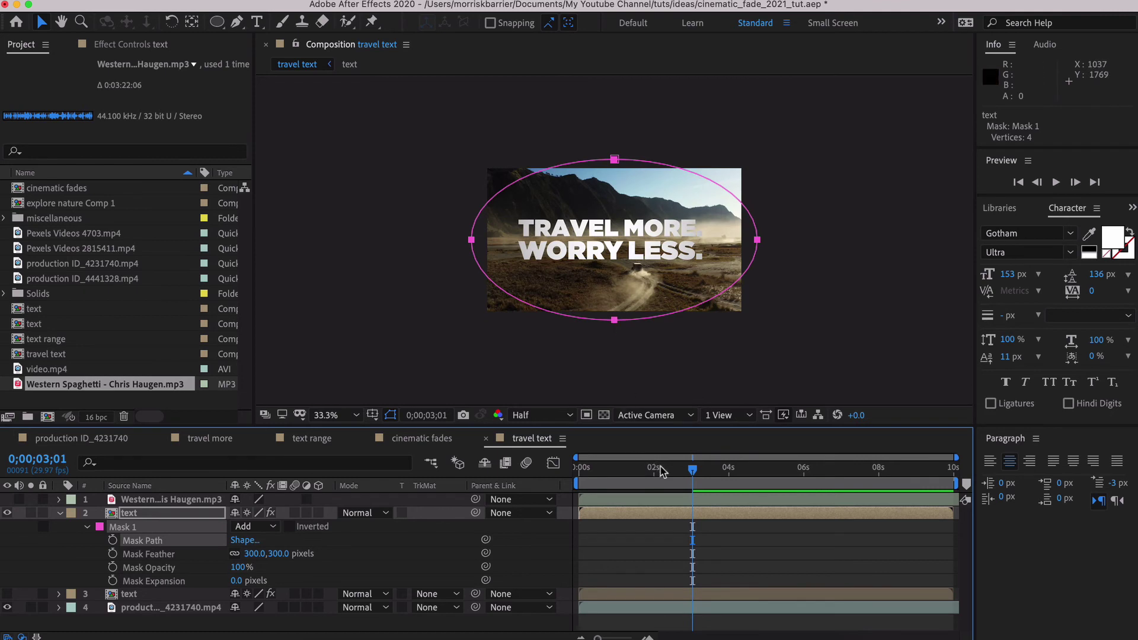
{"action": "left_click", "coordinate": [113, 541]}
{"action": "key", "text": "Home"}
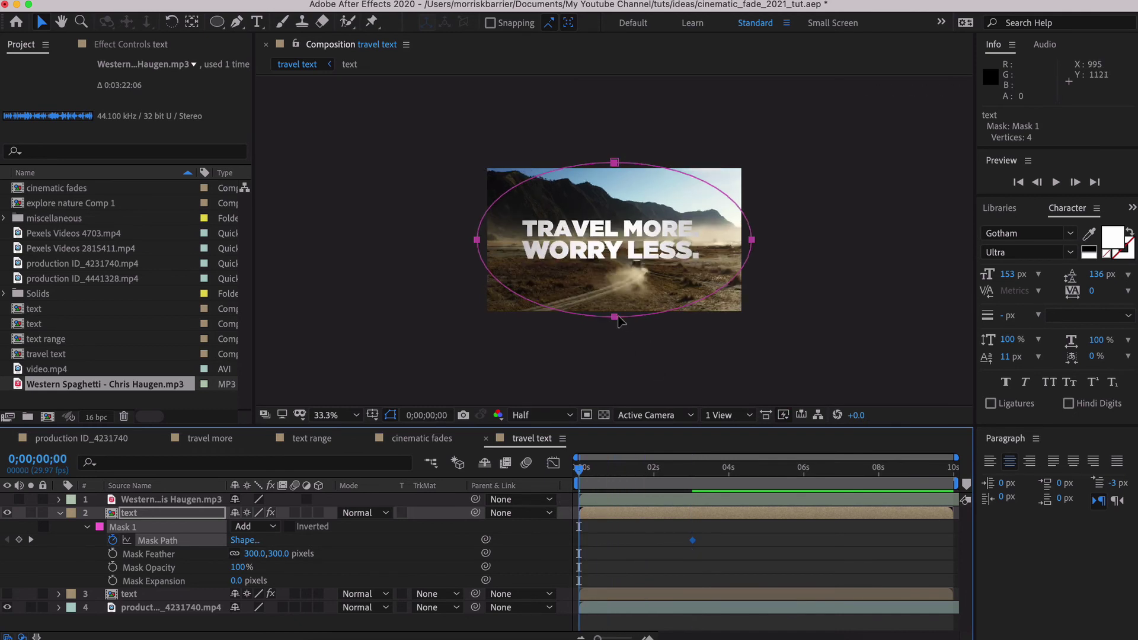
{"action": "left_click_drag", "start_coordinate": [617, 321], "coordinate": [377, 255]}
{"action": "key", "text": "period"}
{"action": "key", "text": "period"}
{"action": "key", "text": "space"}
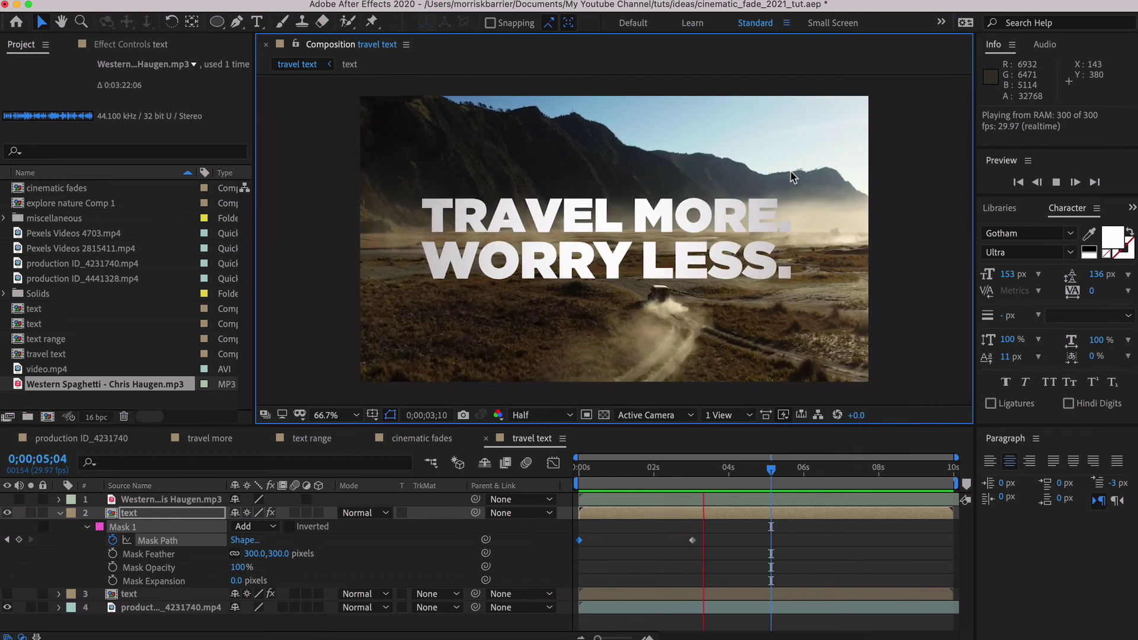
- Stop the preview, zoom the viewer out to 33.3%, and return to frame 0;00;00;00
{"action": "key", "text": "space"}
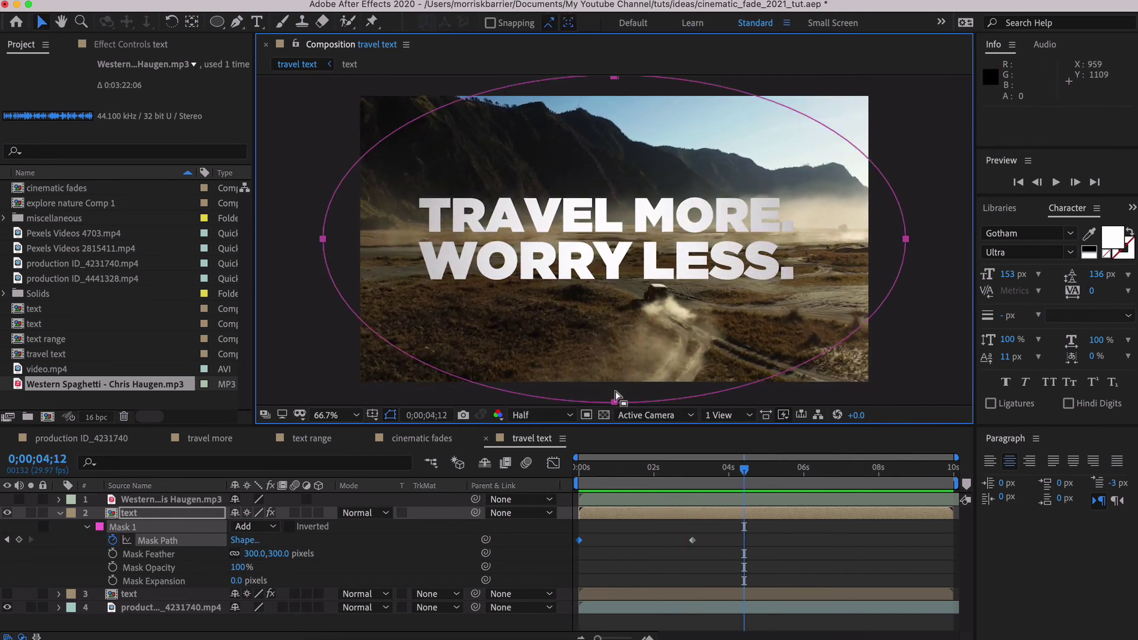
{"action": "key", "text": "comma"}
{"action": "key", "text": "comma"}
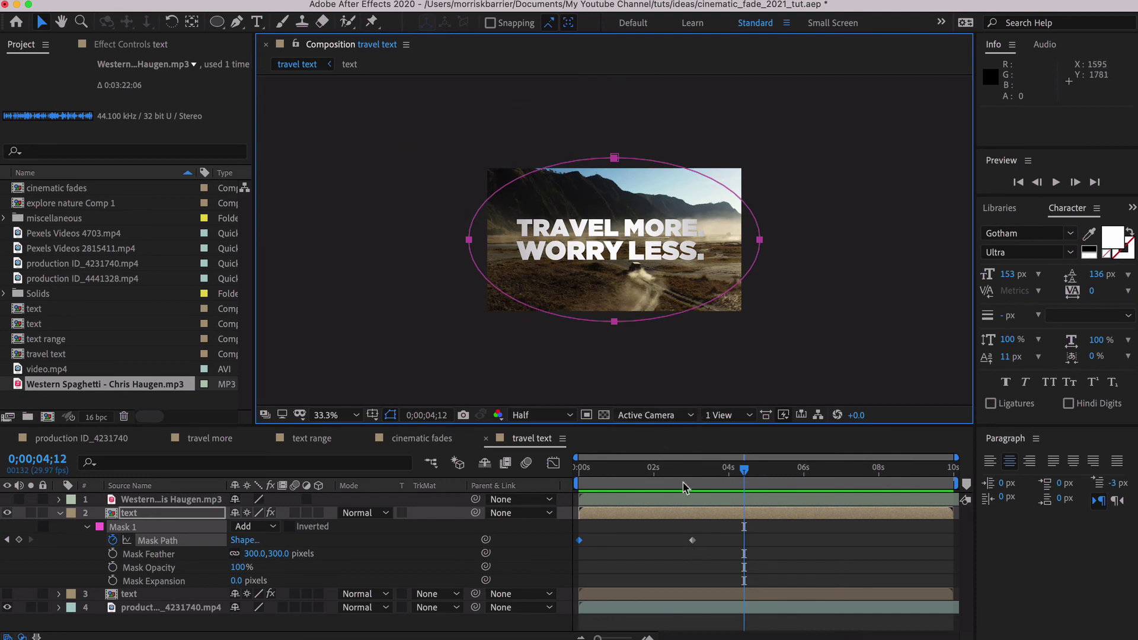
{"action": "left_click_drag", "start_coordinate": [681, 474], "coordinate": [578, 468]}
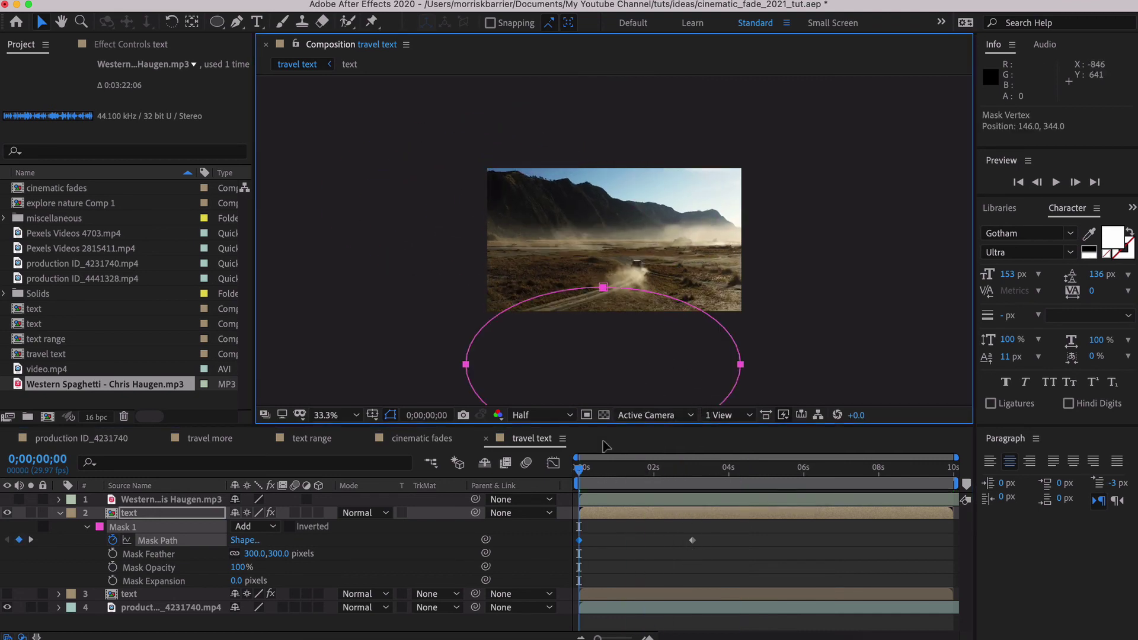
- At the first frame, nudge the mask, then drag it above the frame's upper right
{"action": "key", "text": "Down"}
{"action": "key", "text": "Down"}
{"action": "key", "text": "Down"}
{"action": "key", "text": "Down"}
{"action": "key", "text": "Down"}
{"action": "key", "text": "Down"}
{"action": "key", "text": "Down"}
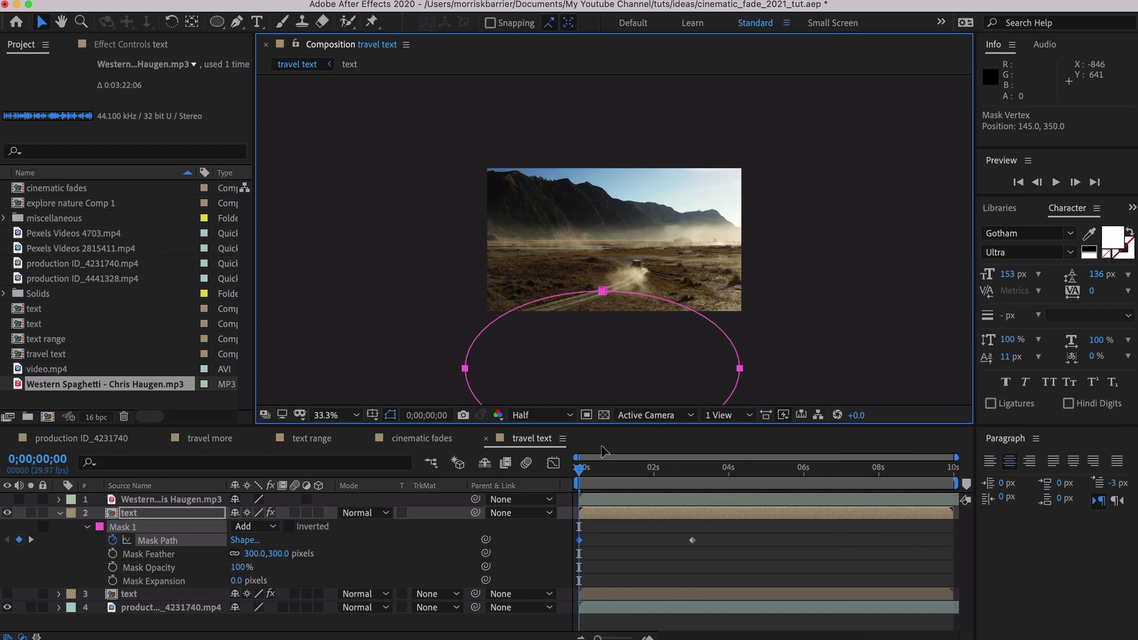
{"action": "key", "text": "Up"}
{"action": "key", "text": "Up"}
{"action": "key", "text": "Up"}
{"action": "key", "text": "Up"}
{"action": "key", "text": "Up"}
{"action": "key", "text": "Up"}
{"action": "key", "text": "Up"}
{"action": "key", "text": "Up"}
{"action": "key", "text": "Up"}
{"action": "key", "text": "Up"}
{"action": "key", "text": "Up"}
{"action": "key", "text": "Up"}
{"action": "key", "text": "Up"}
{"action": "key", "text": "Up"}
{"action": "key", "text": "Up"}
{"action": "key", "text": "Up"}
{"action": "key", "text": "Up"}
{"action": "key", "text": "Up"}
{"action": "key", "text": "Up"}
{"action": "key", "text": "Up"}
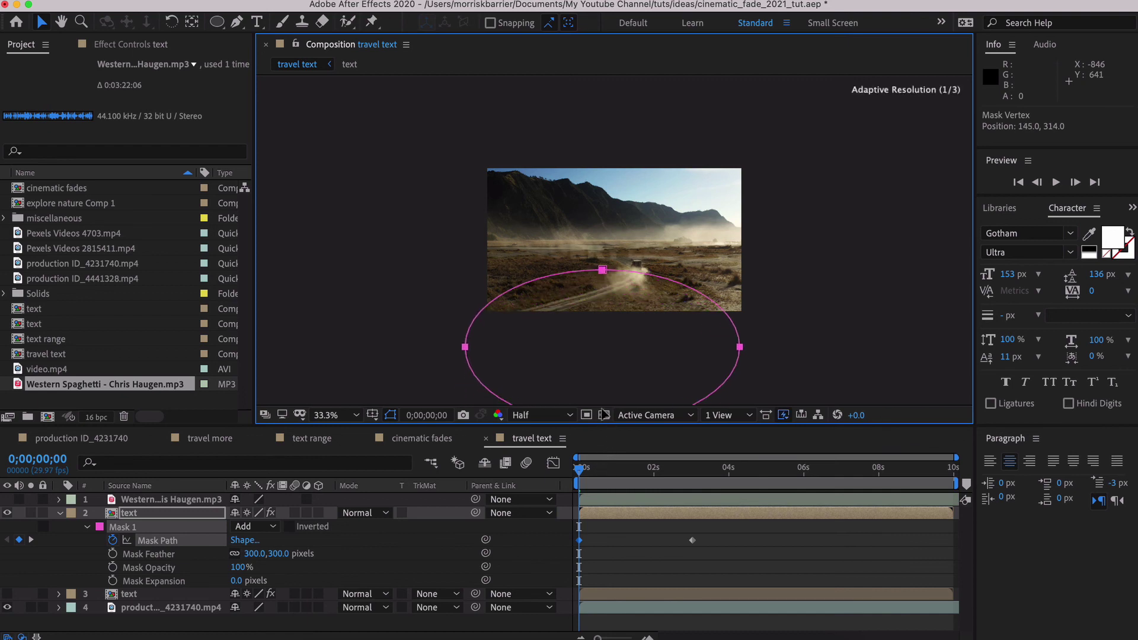
{"action": "left_click_drag", "start_coordinate": [602, 424], "coordinate": [638, 326]}
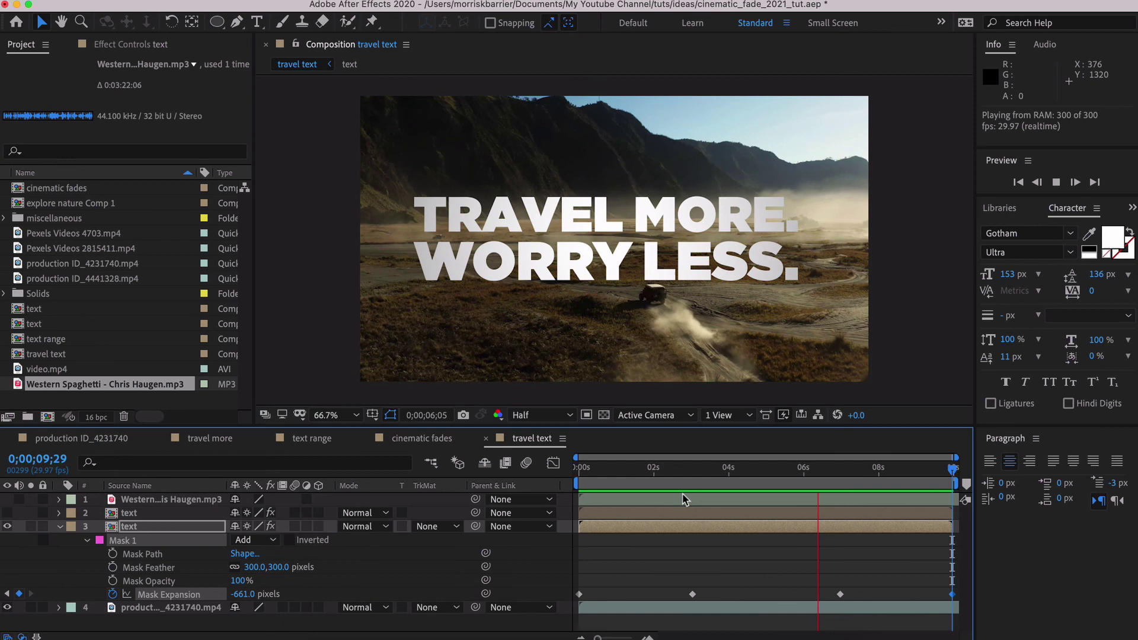